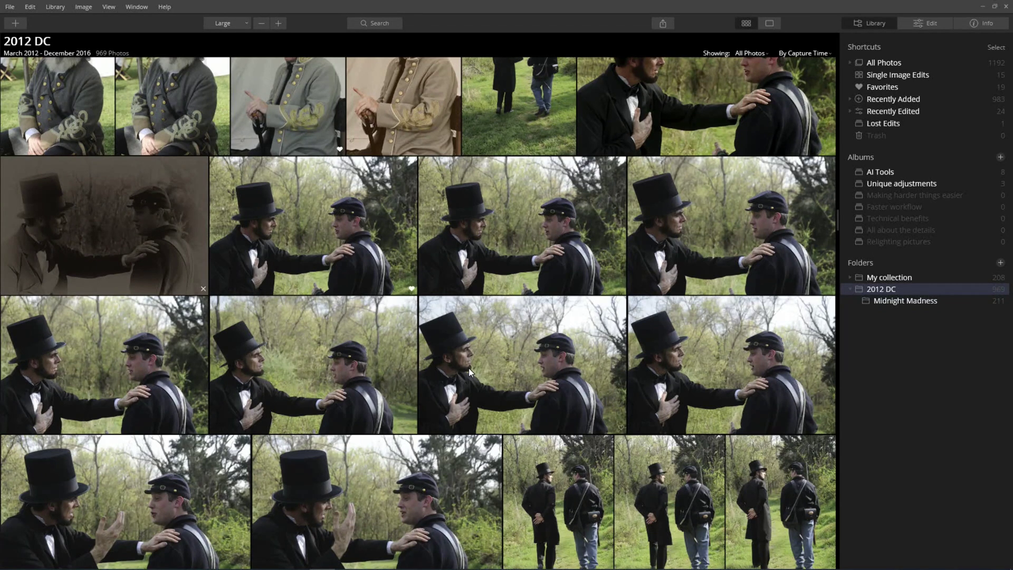
left_click(999, 261)
left_click_drag(227, 18, 433, 166)
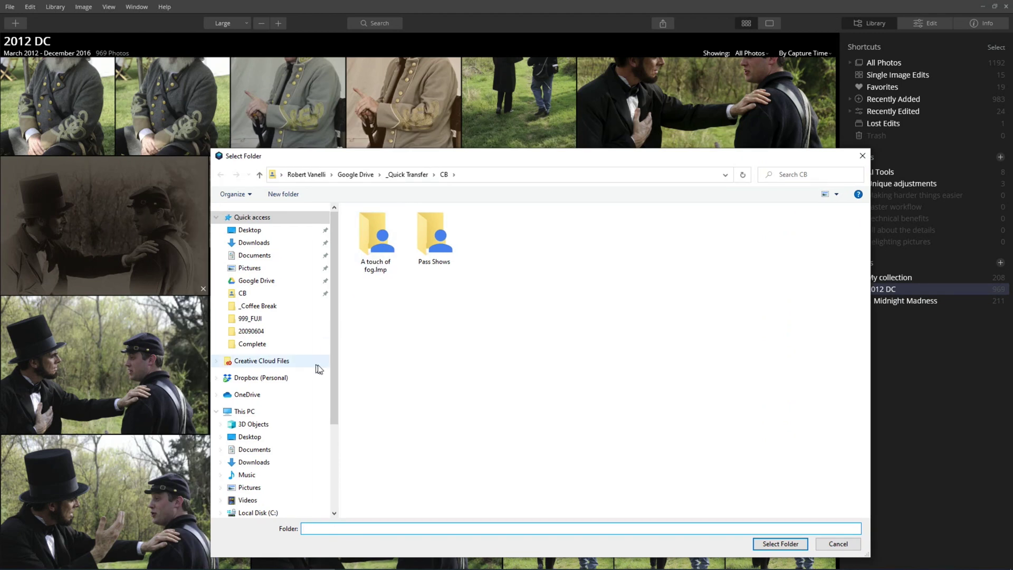
scroll(270, 422, "down", 3)
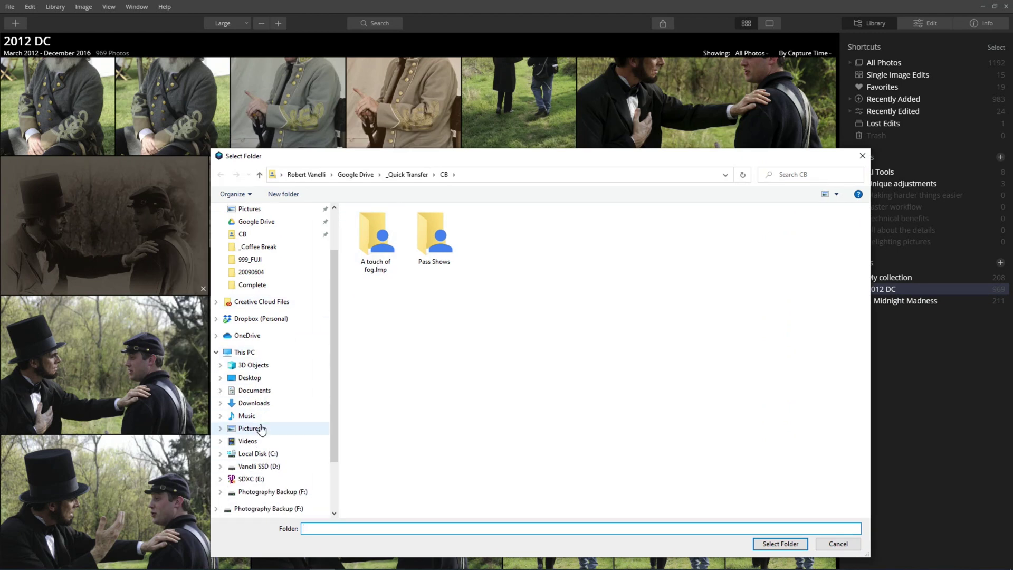
left_click(266, 467)
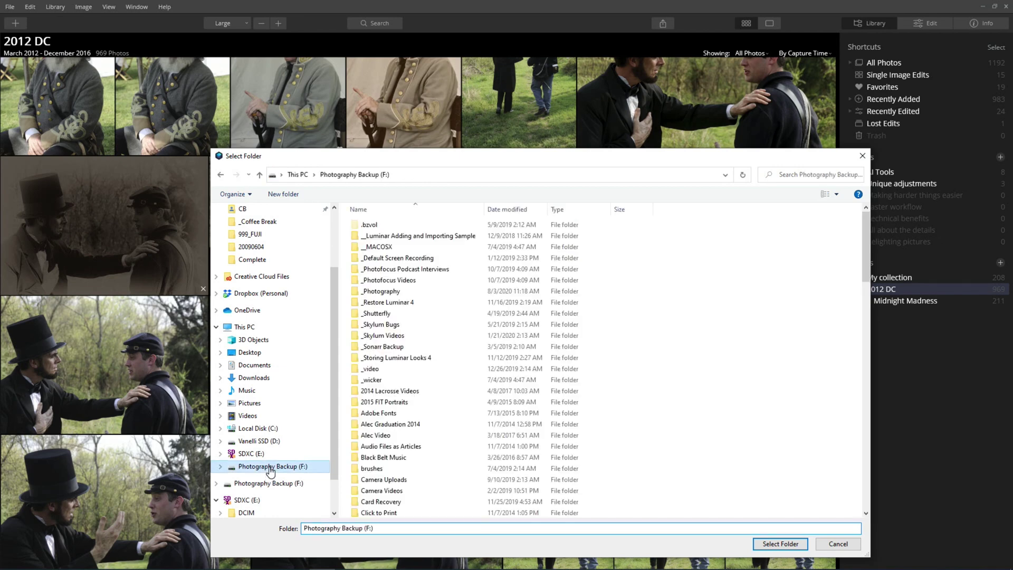
double_click(397, 294)
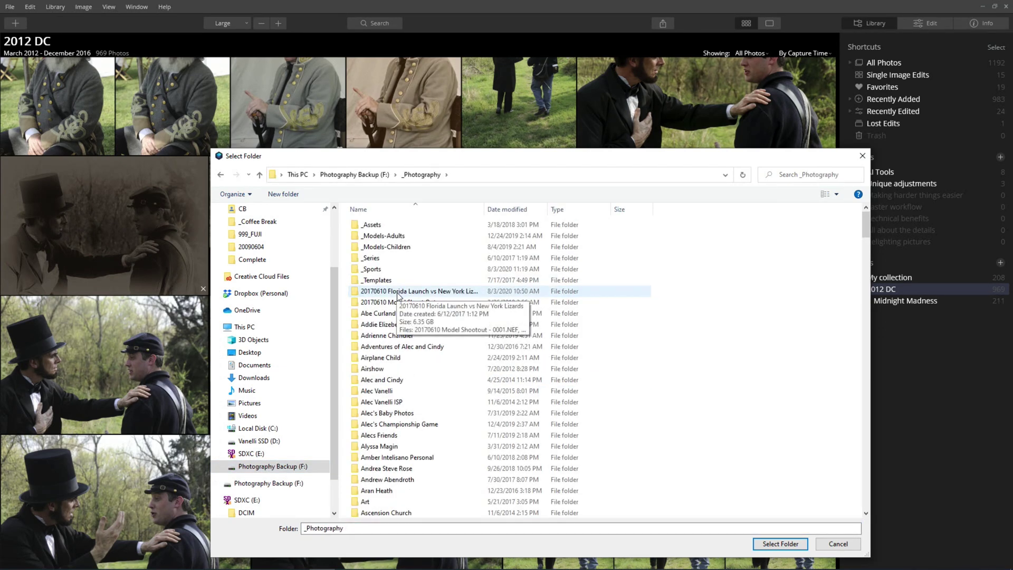
scroll(422, 359, "down", 8)
key("p")
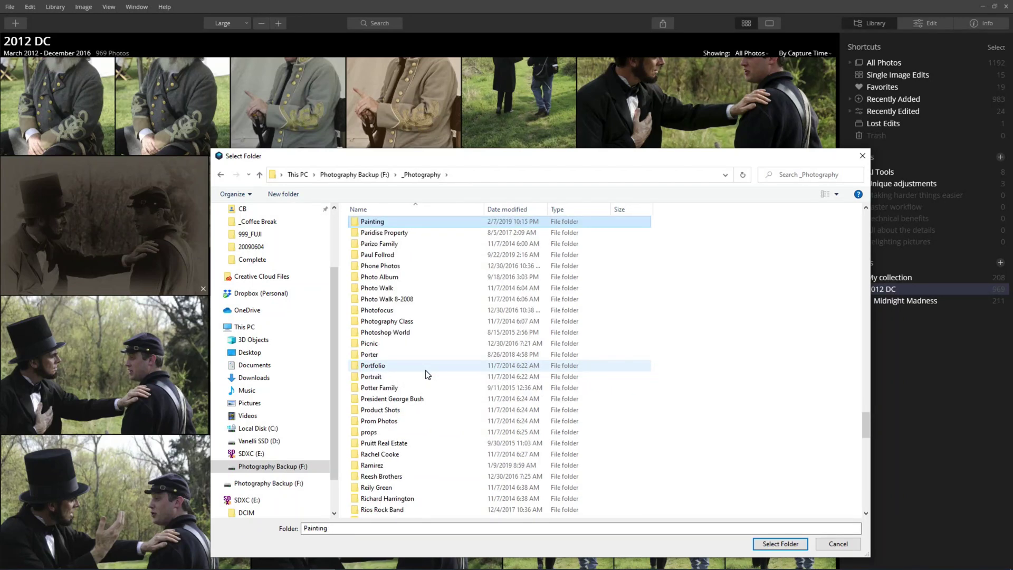
double_click(399, 334)
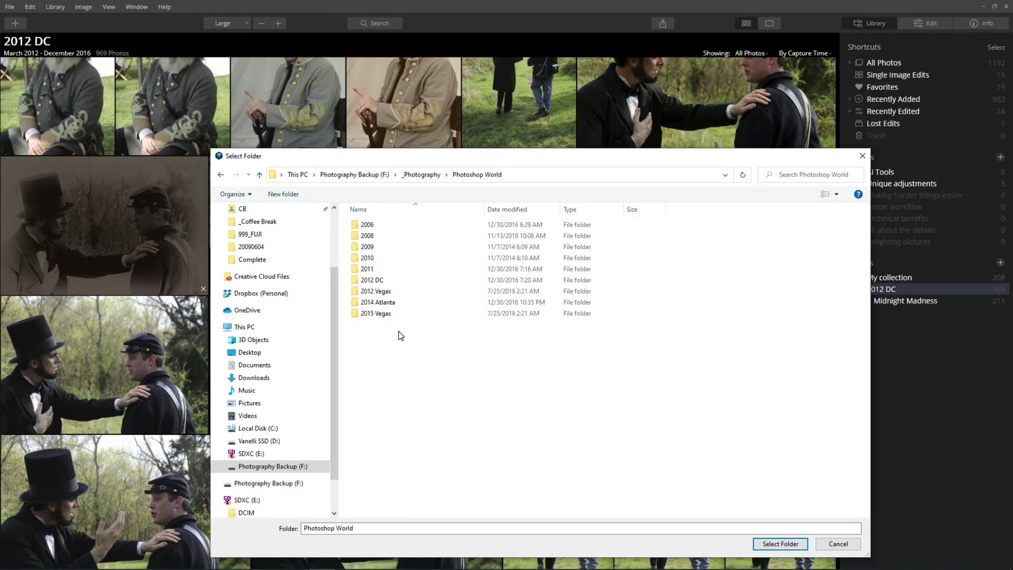
left_click(386, 284)
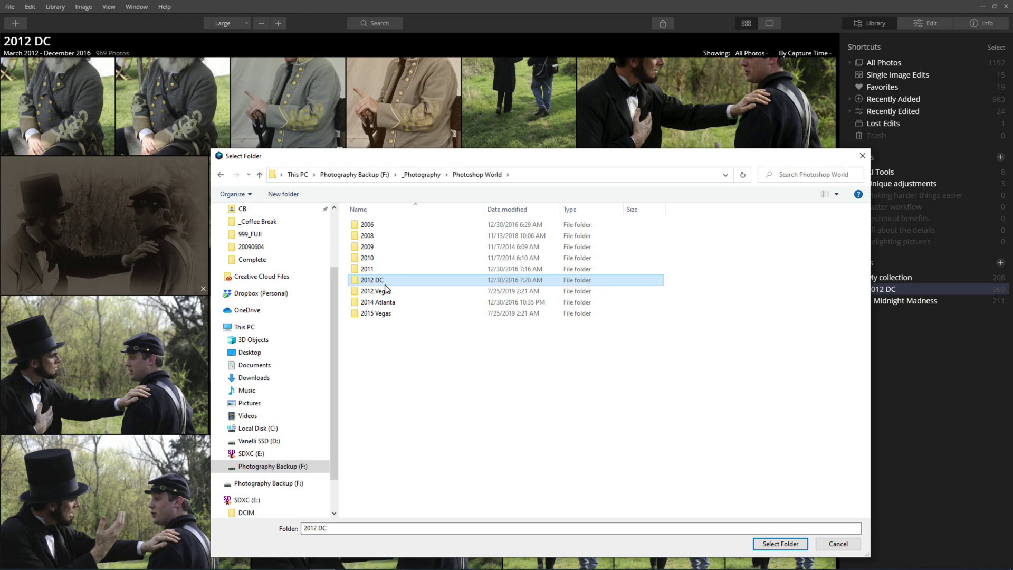
left_click(782, 545)
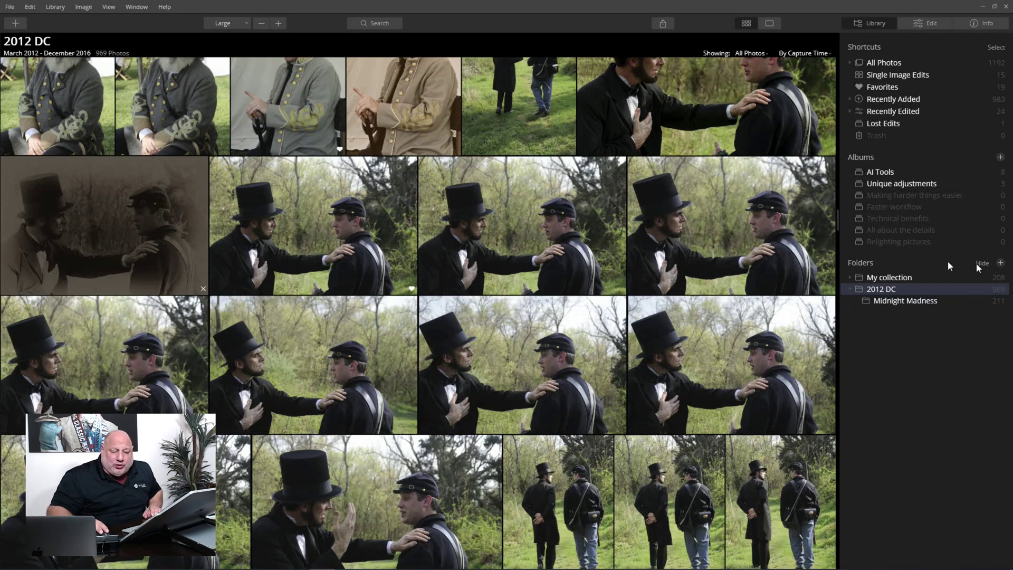
- Create a new subfolder under My collection, named with the client's full name
right_click(889, 277)
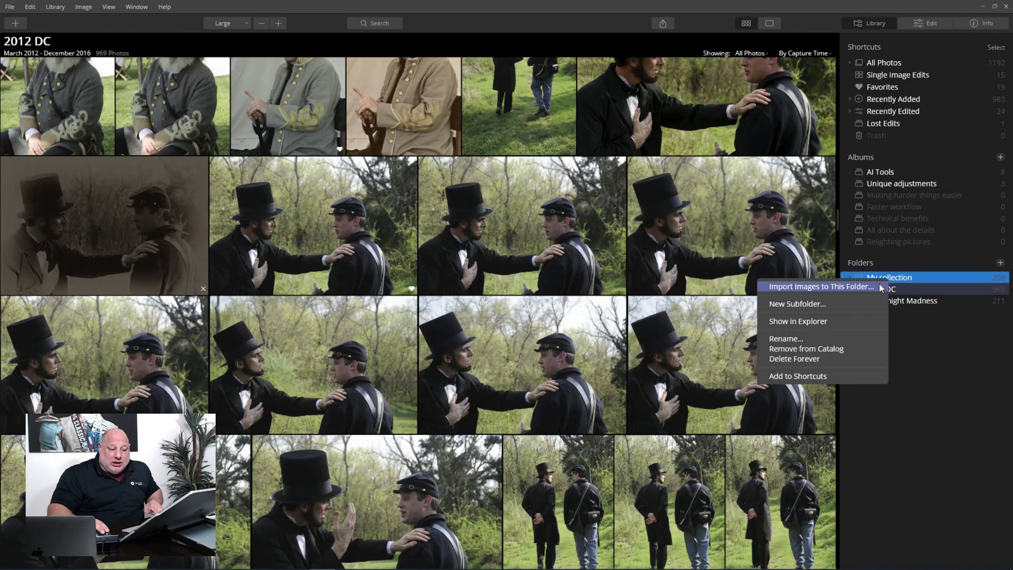
left_click(821, 304)
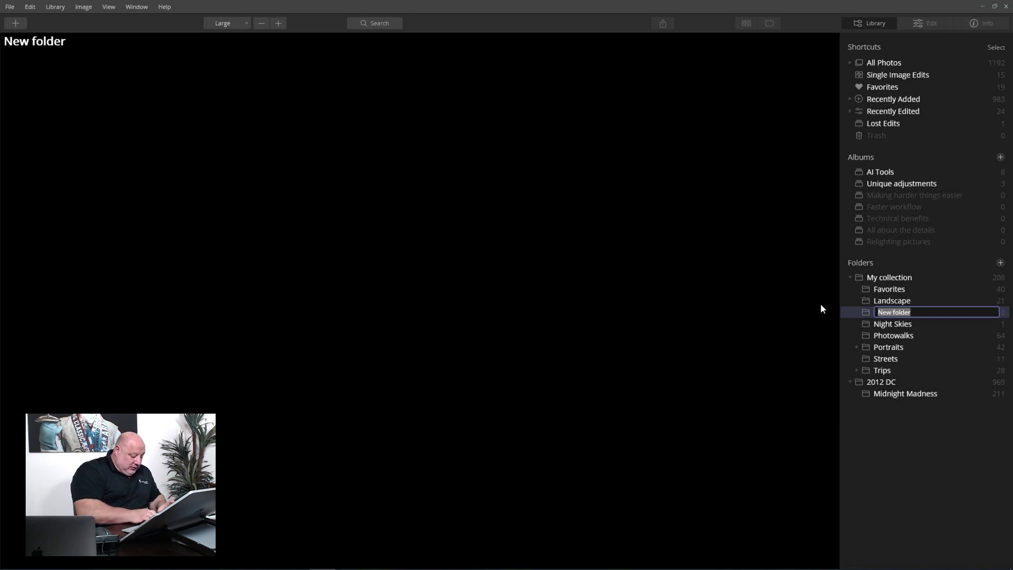
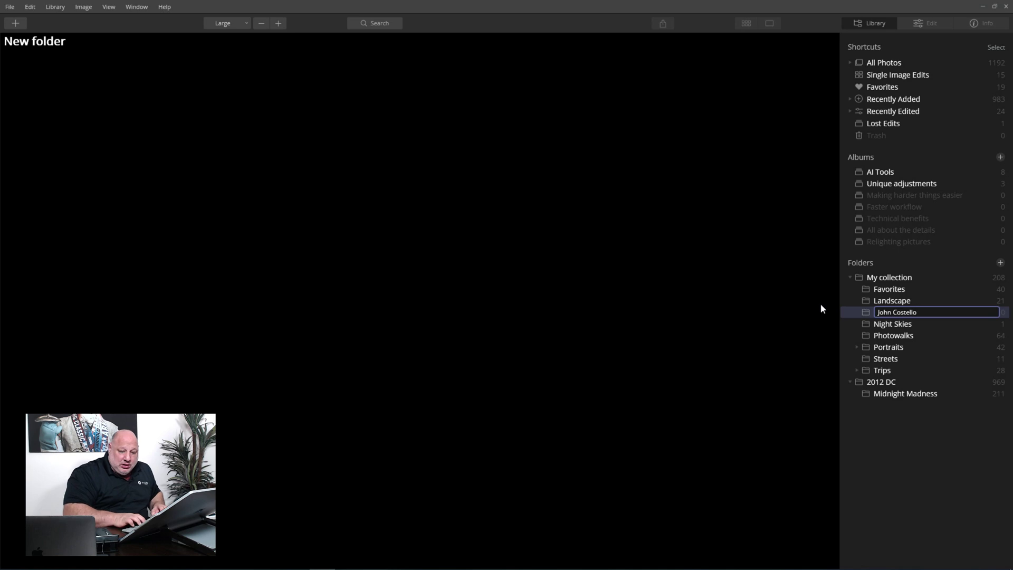
key("Return")
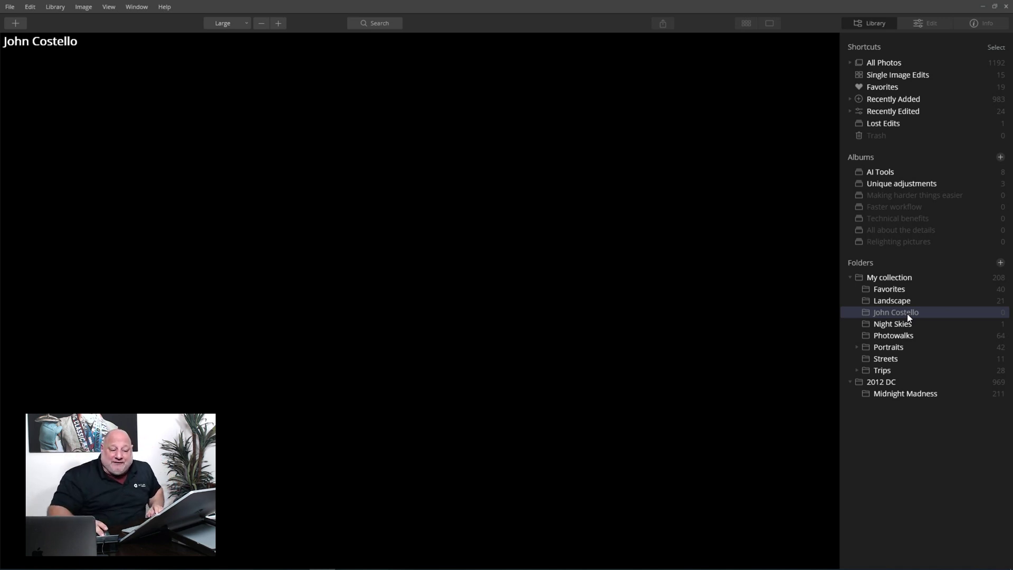
right_click(907, 313)
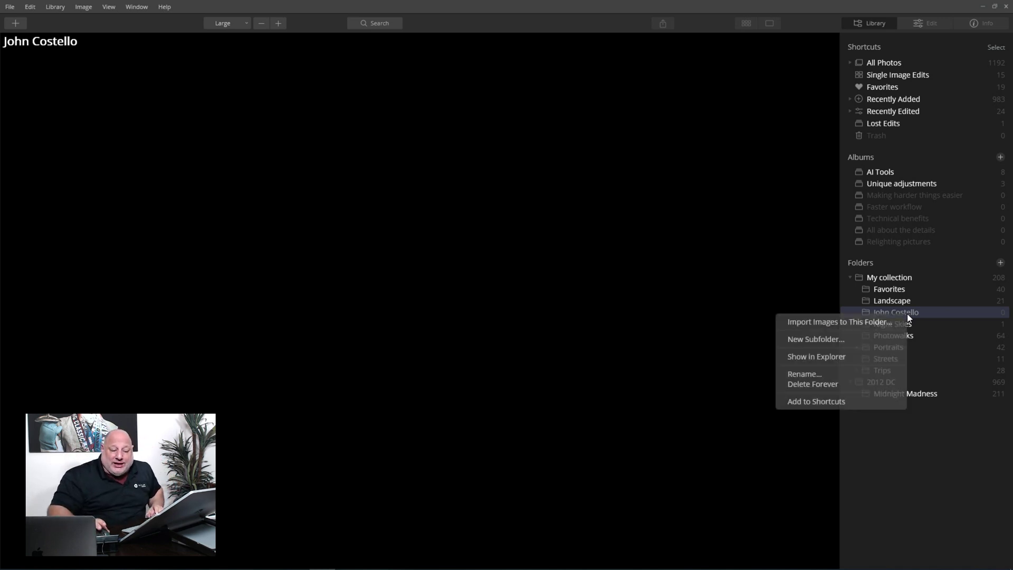
- Import into the new folder with Organize set to Into One Folder, sourcing from E:\DCIM\999_FUJI
left_click(863, 323)
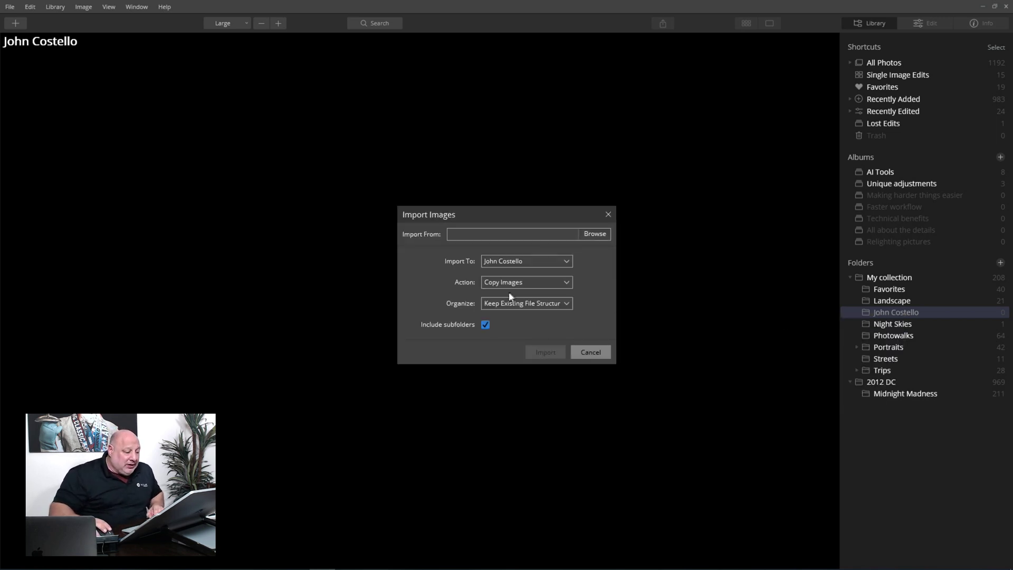
left_click(535, 302)
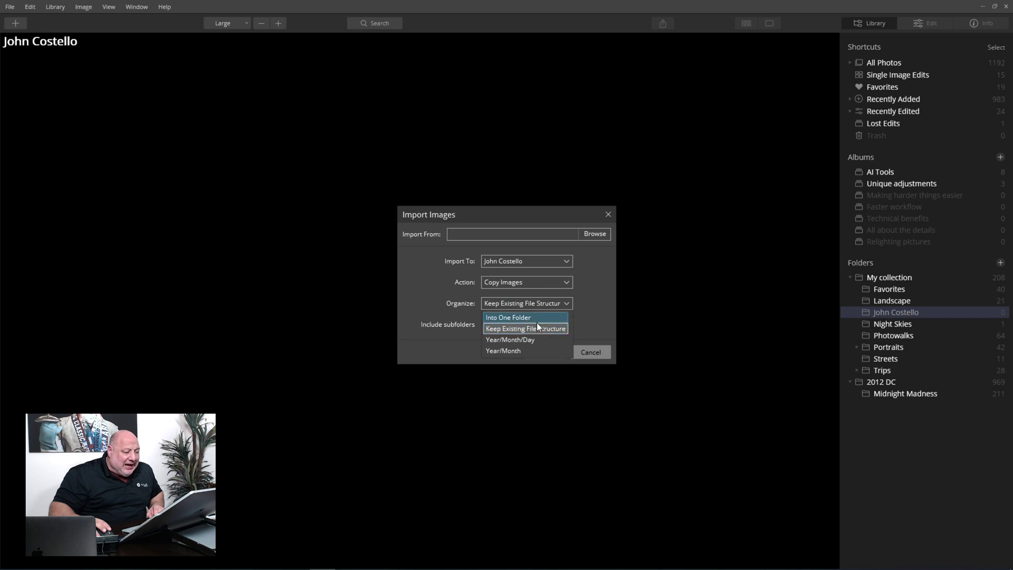
left_click(526, 318)
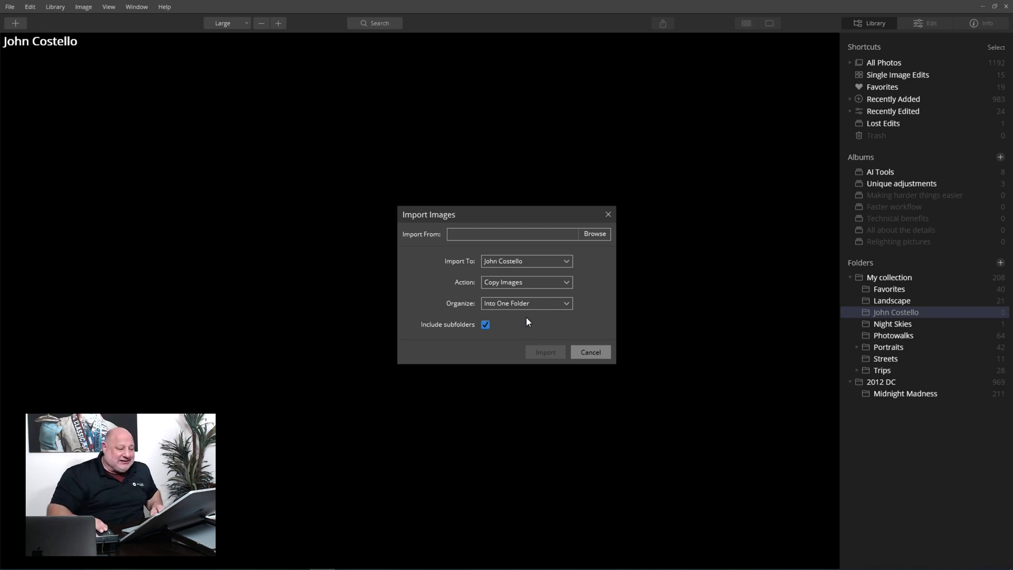
left_click(595, 234)
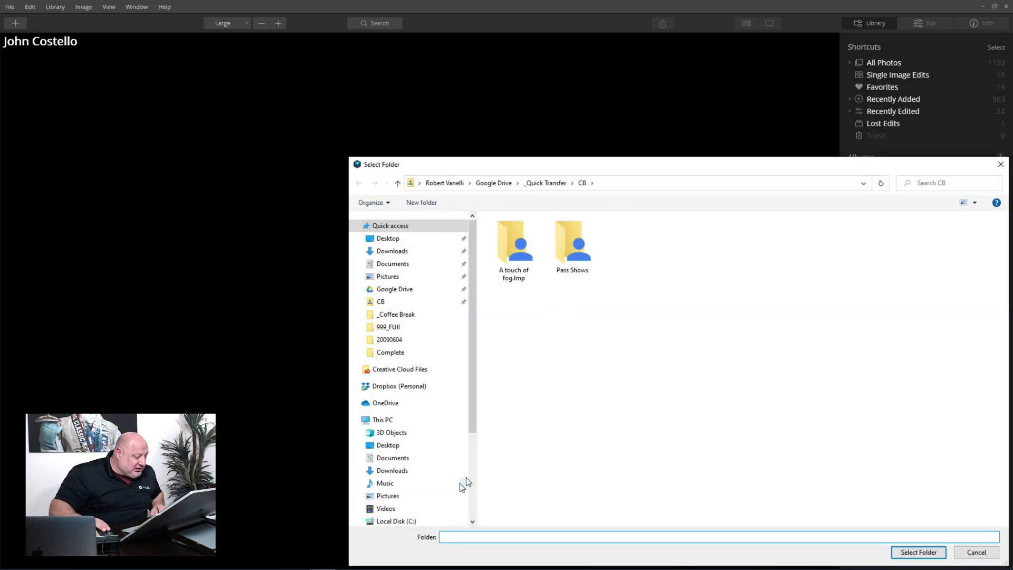
scroll(466, 477, "down", 4)
left_click(385, 457)
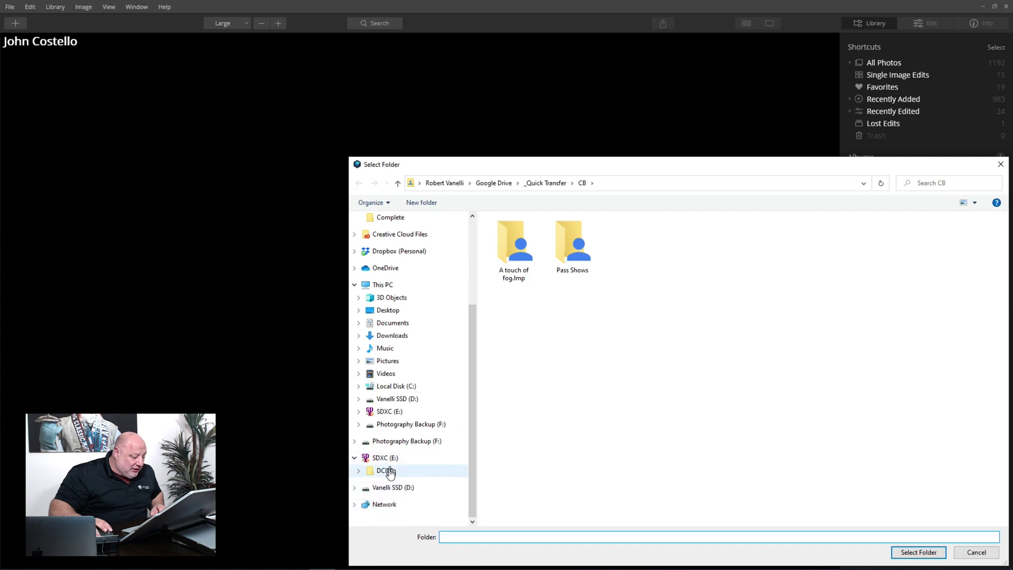
left_click(389, 471)
left_click(510, 235)
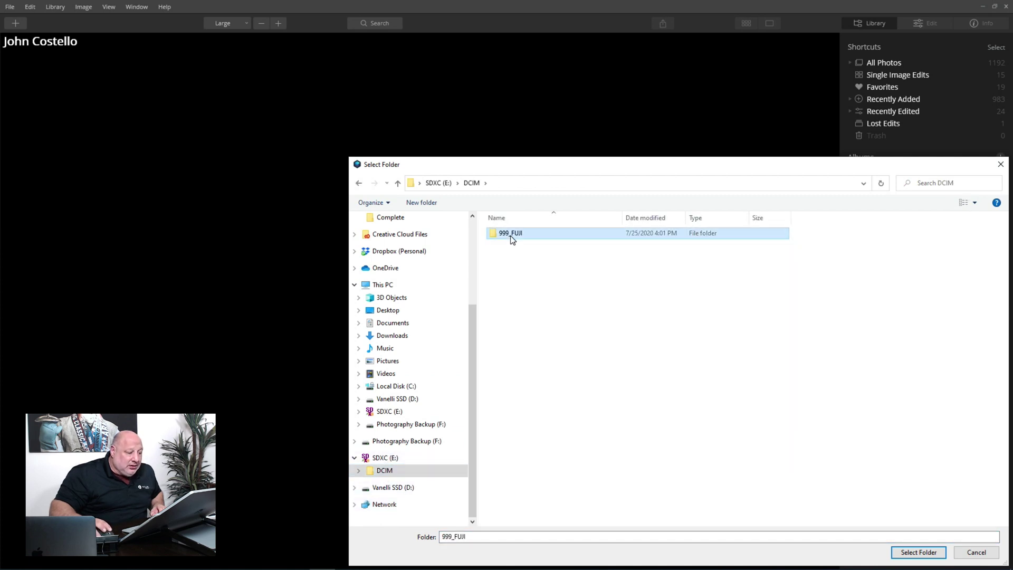
double_click(512, 239)
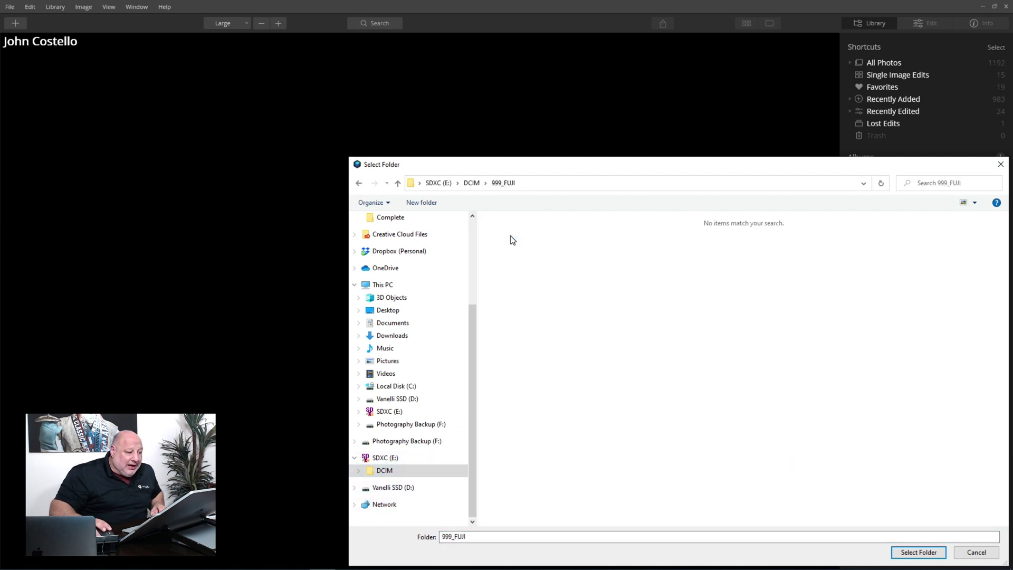
left_click(919, 553)
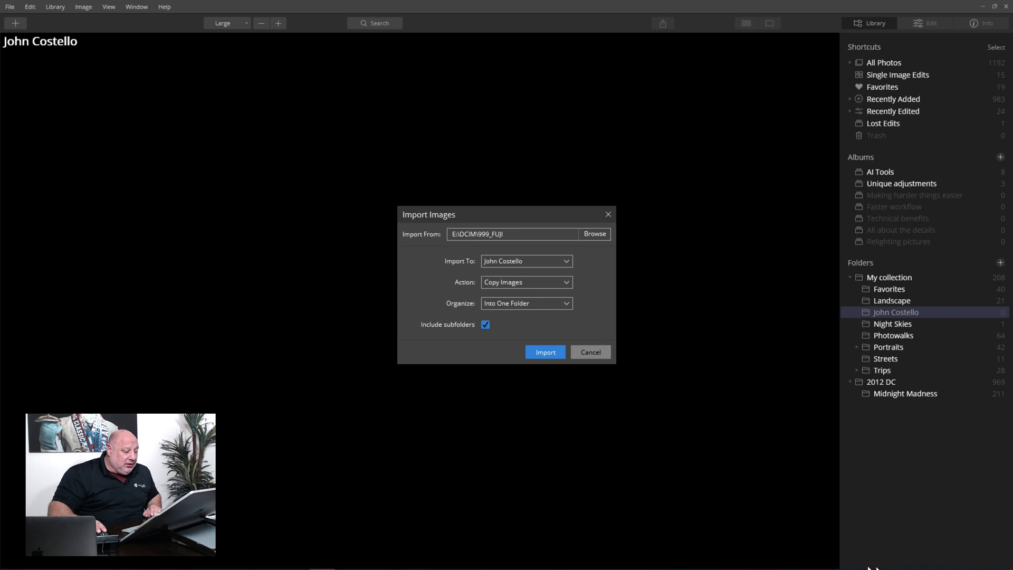
- Copy the 104 photos into the new folder, then show the 2012 DC folder's 969 photos
left_click(550, 351)
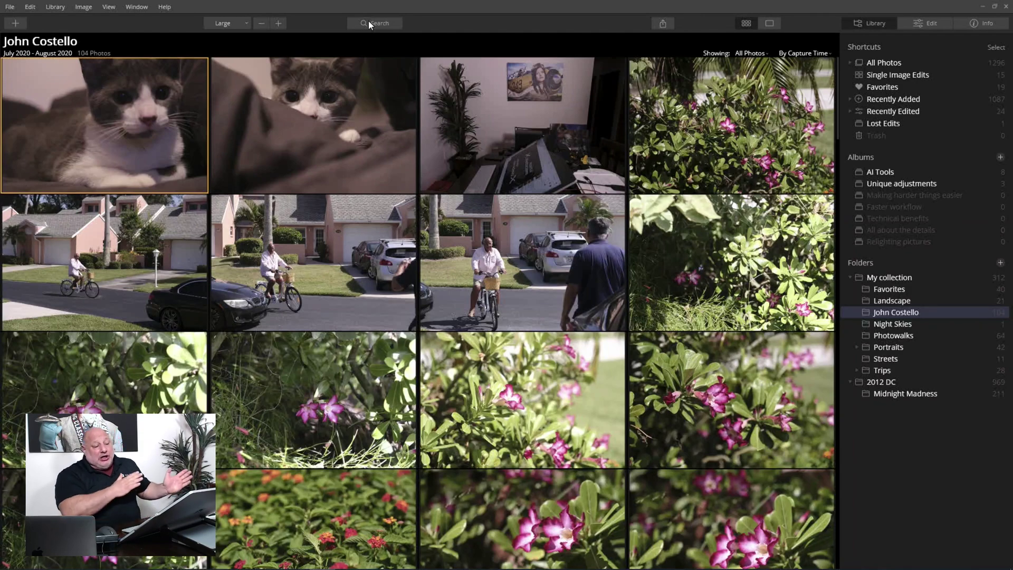
scroll(474, 214, "down", 10)
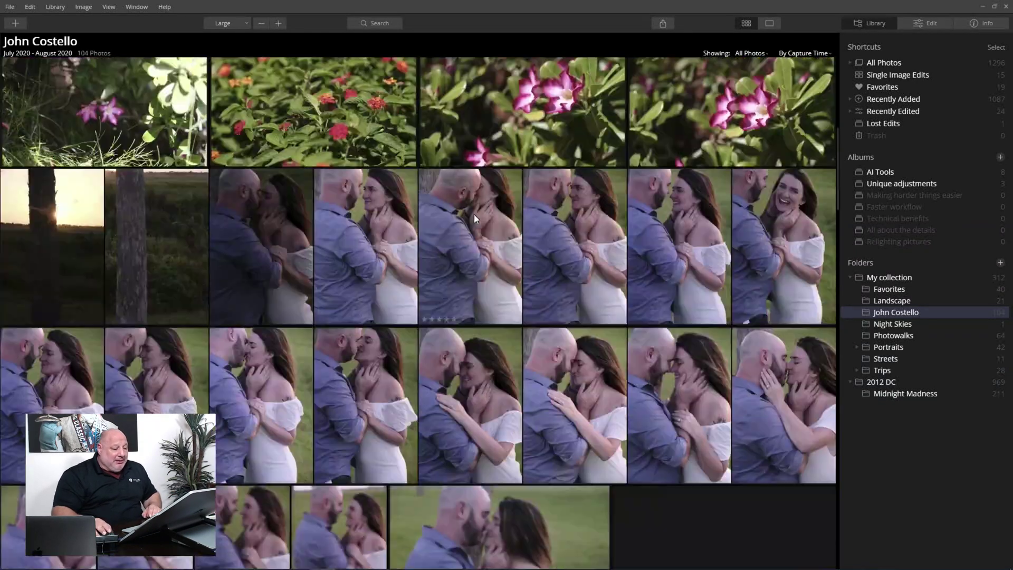
scroll(474, 218, "down", 5)
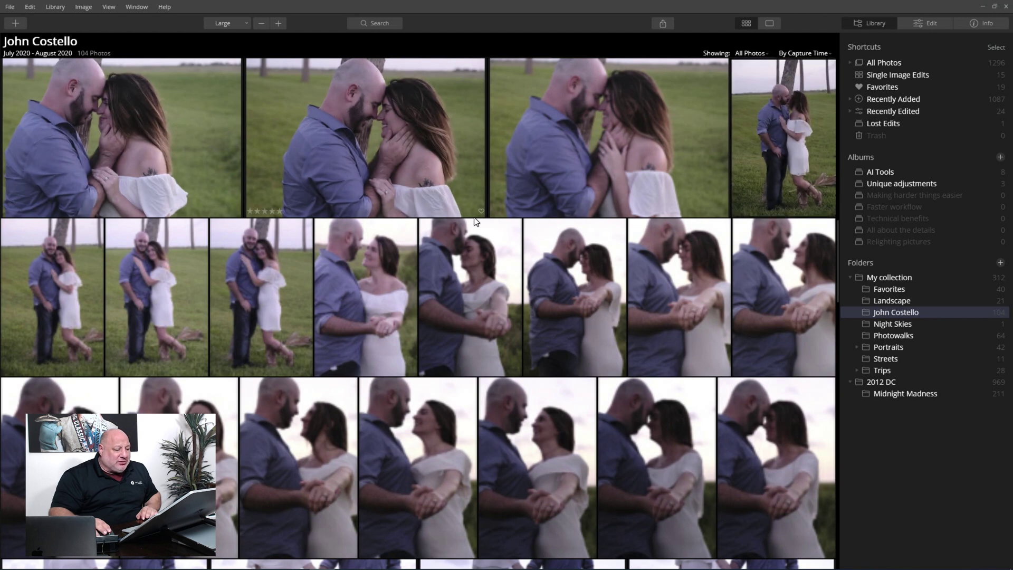
left_click(877, 382)
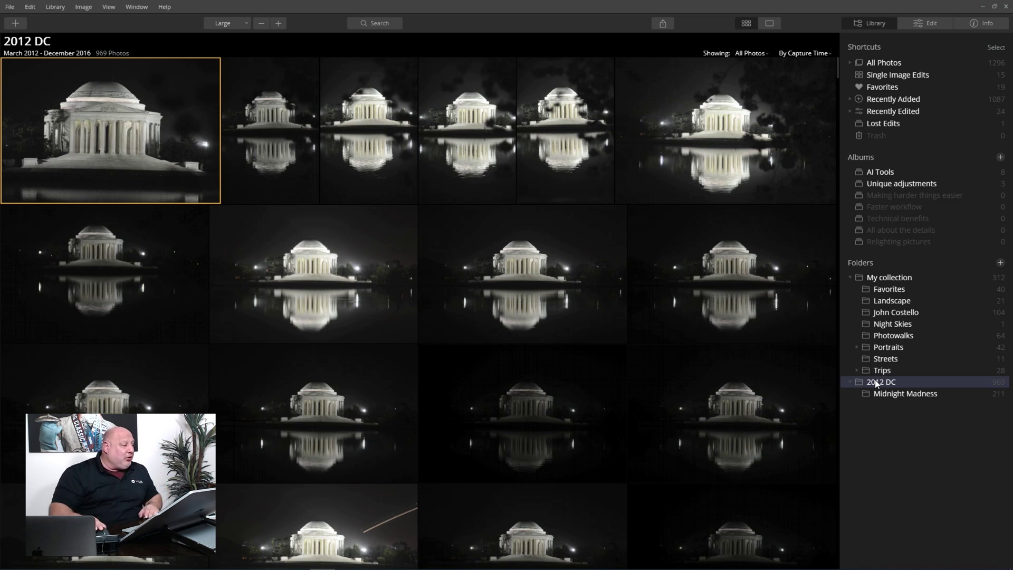
- Open the portrait JPEG from D:\_Coffee Break as a single image for editing
left_click(15, 25)
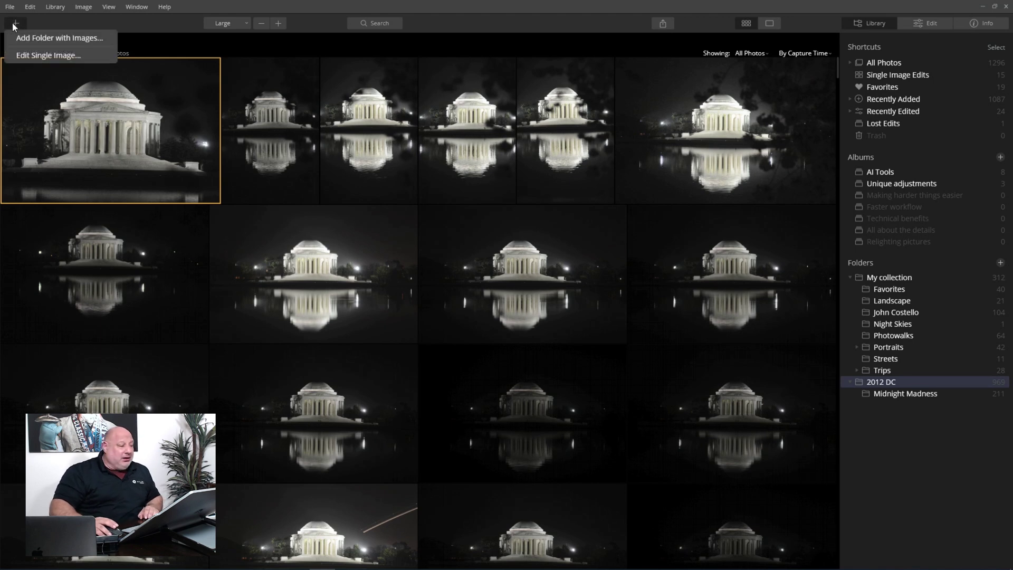
left_click(57, 56)
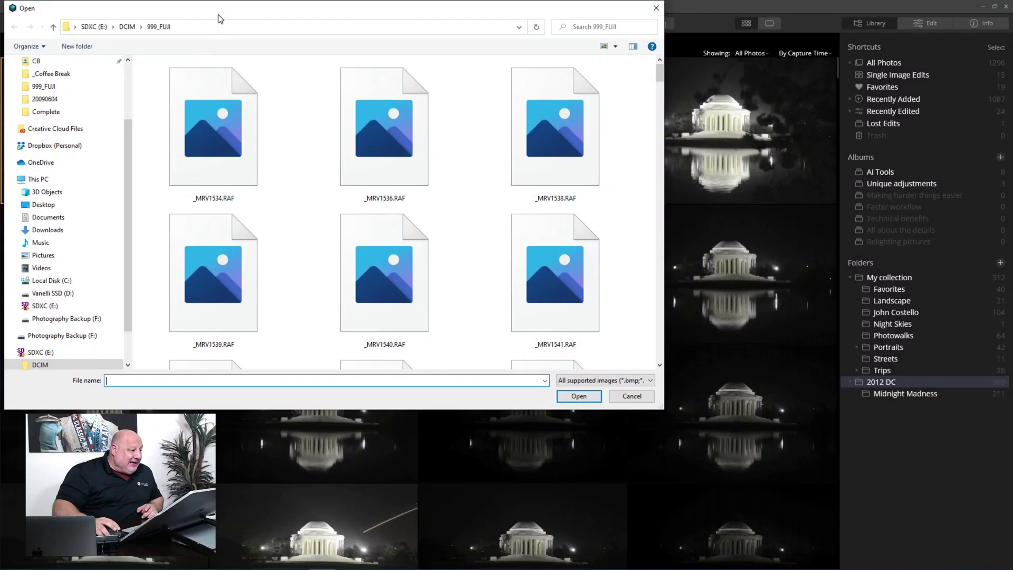
left_click_drag(218, 15, 416, 138)
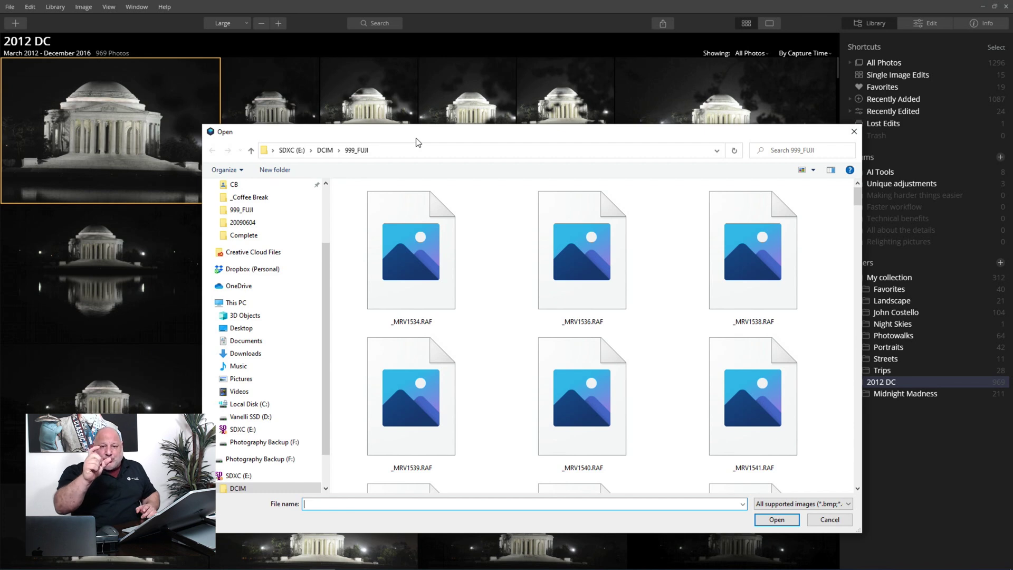
scroll(359, 244, "down", 5)
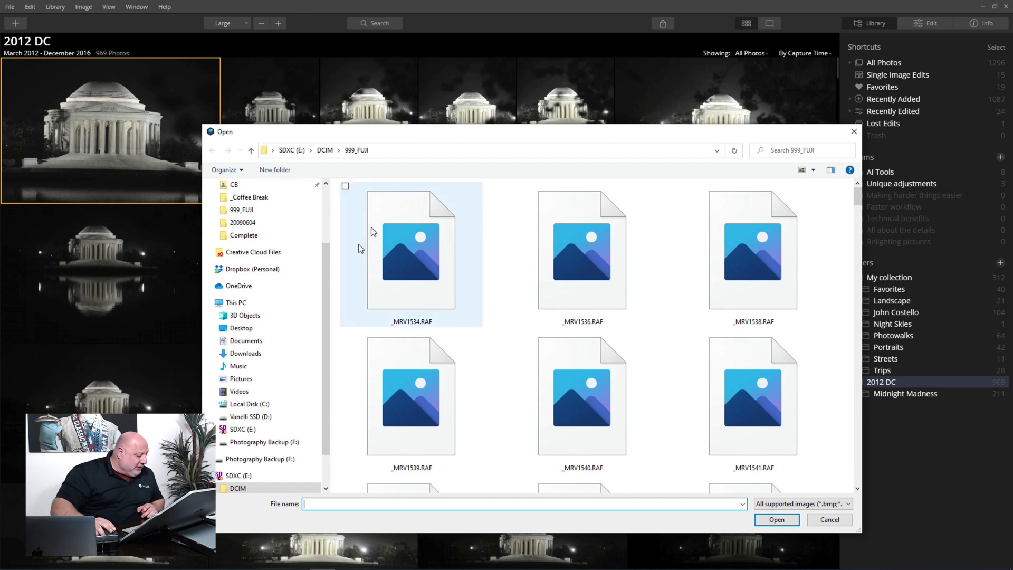
scroll(271, 334, "down", 2)
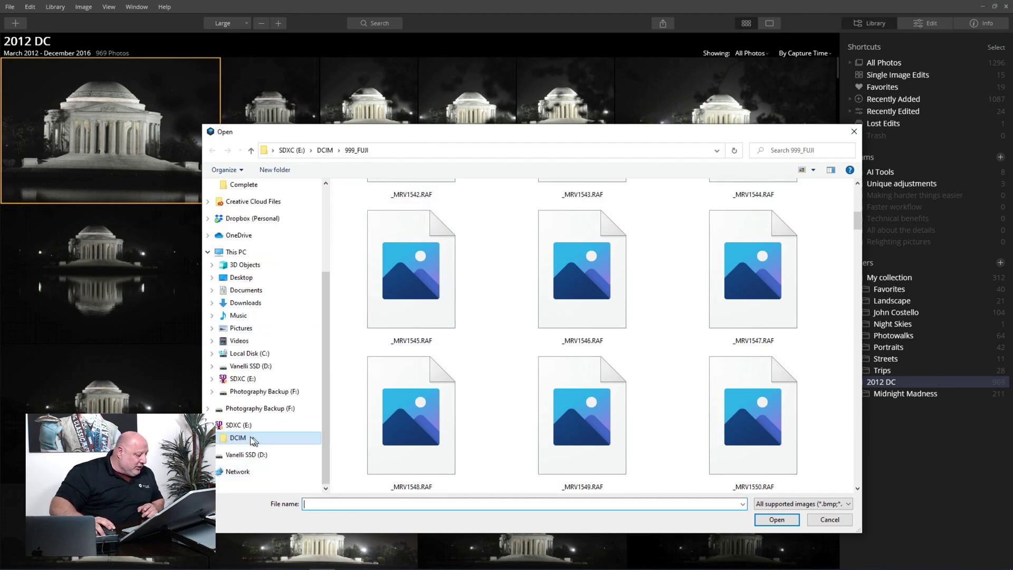
left_click(249, 455)
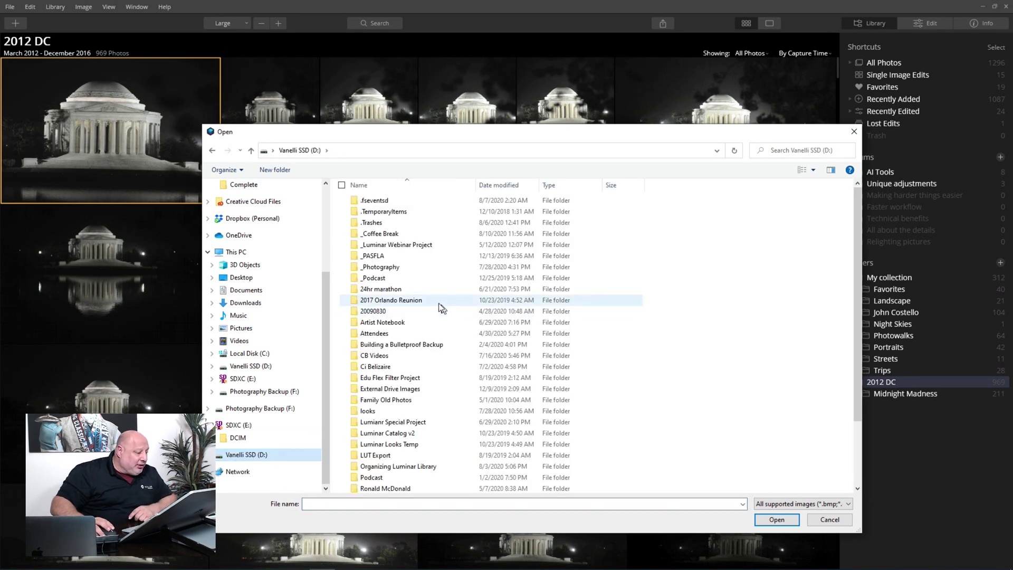
double_click(391, 234)
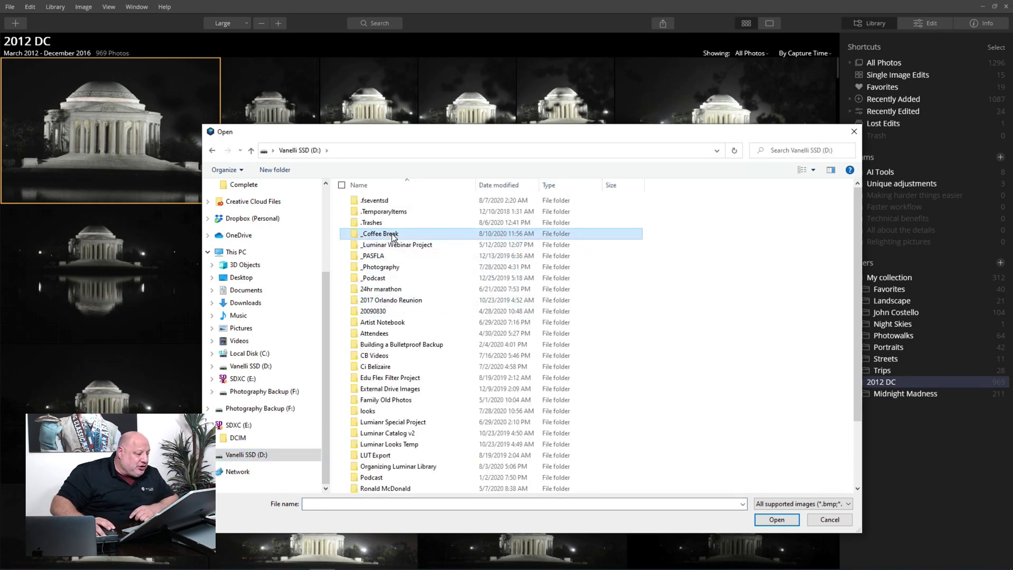
left_click(495, 207)
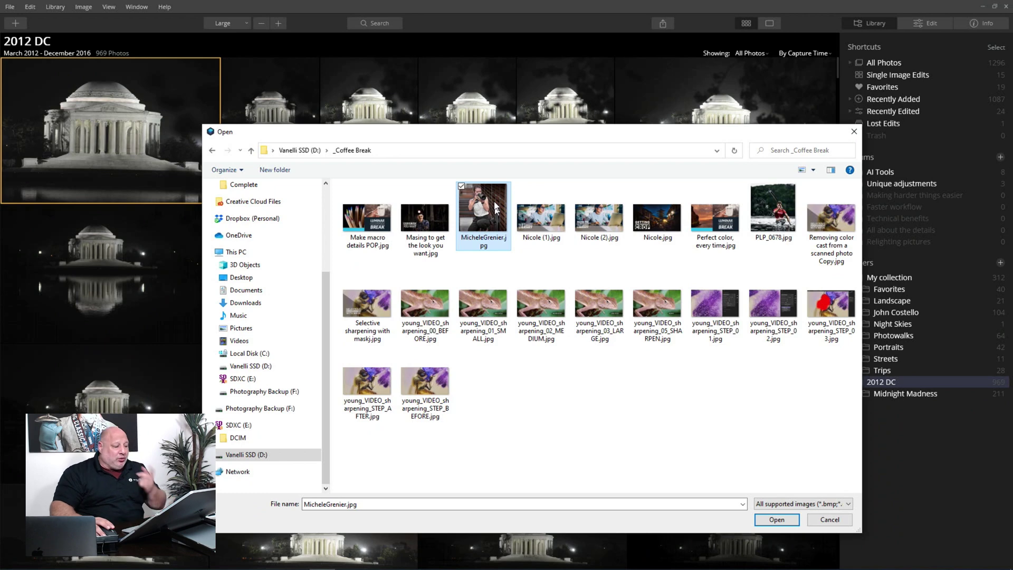
left_click(782, 521)
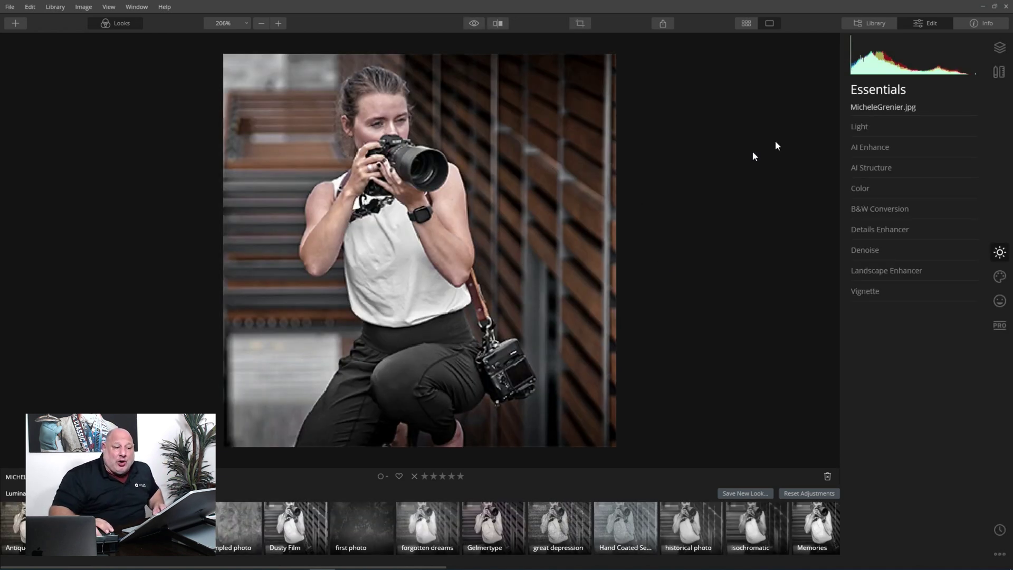
- Leave the portrait edit and view the 2012 DC folder's 969 photos in Gallery grid view
left_click(876, 21)
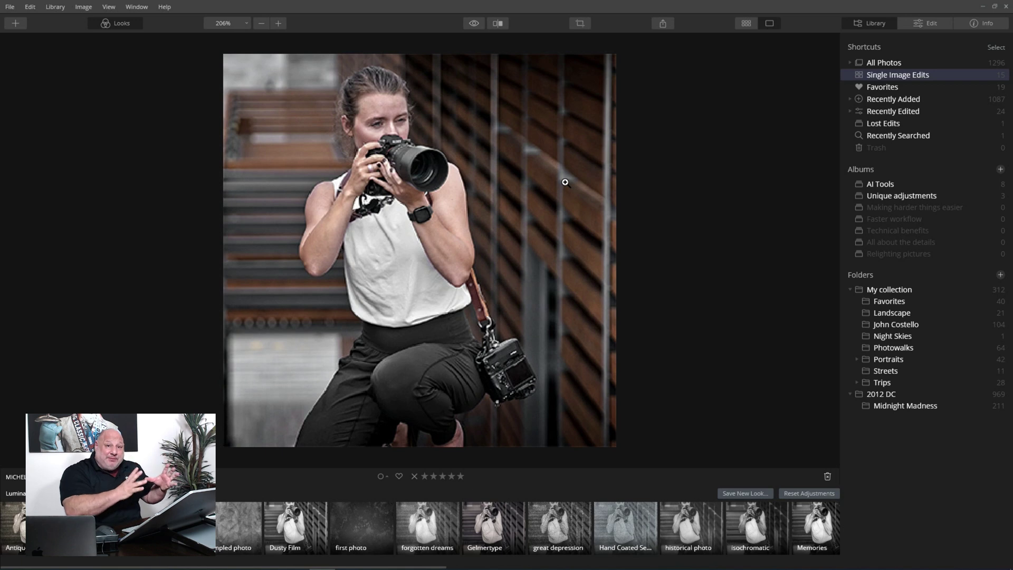
left_click(898, 393)
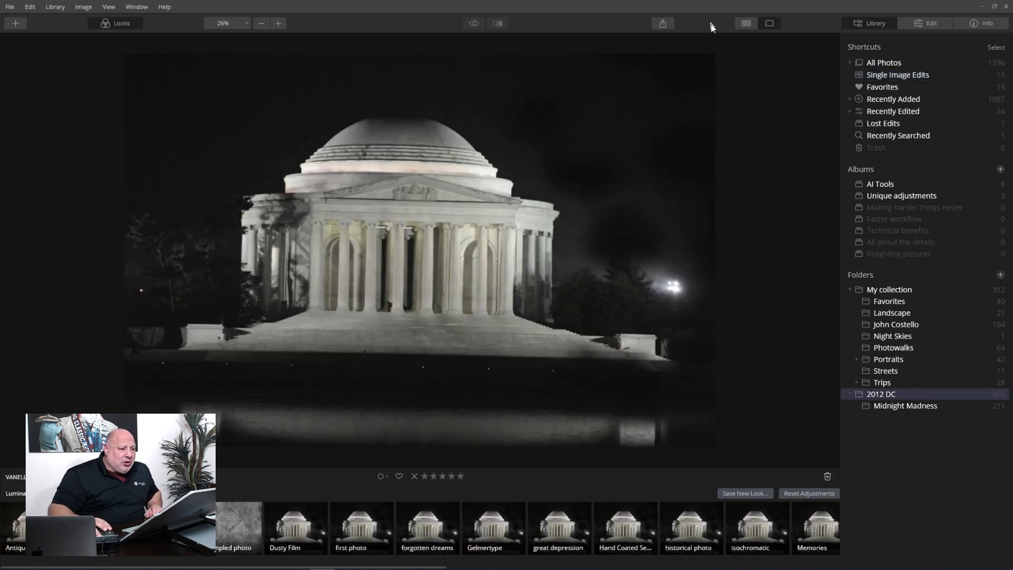
left_click(929, 28)
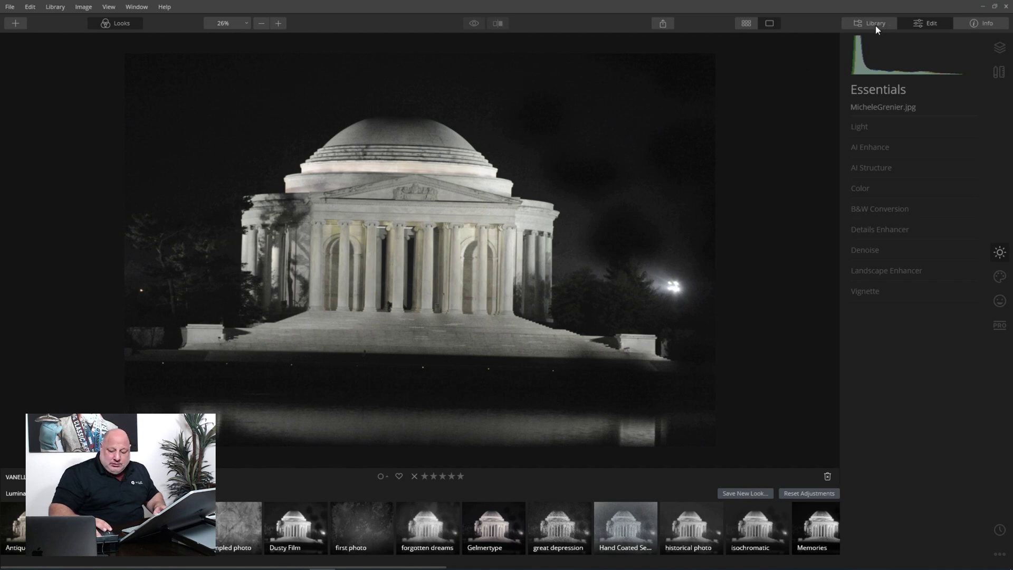
key("g")
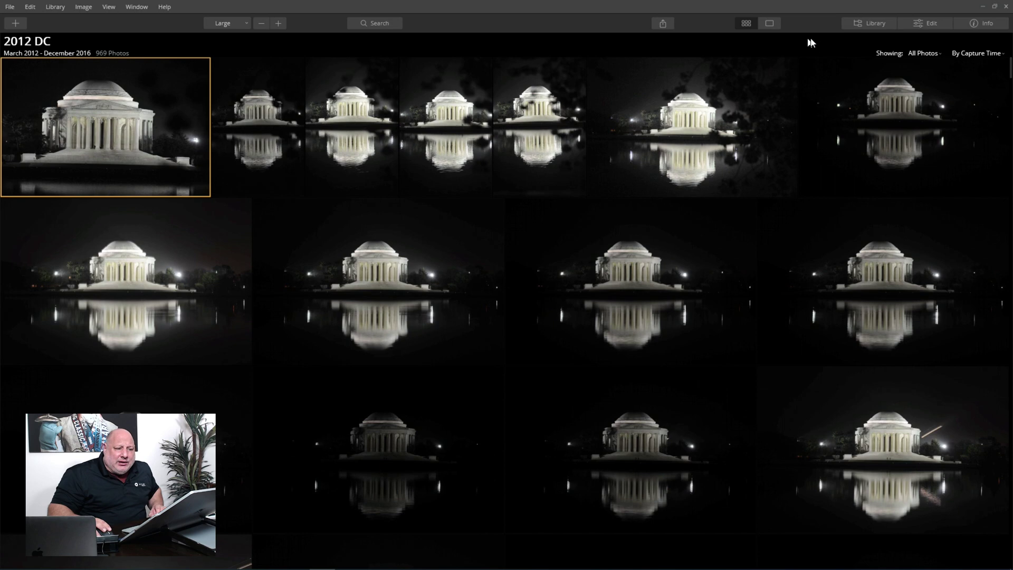
- Filter the 2012 DC grid to Favorites, then to Rejected, leaving 5 photos shown
left_click(867, 21)
left_click(755, 53)
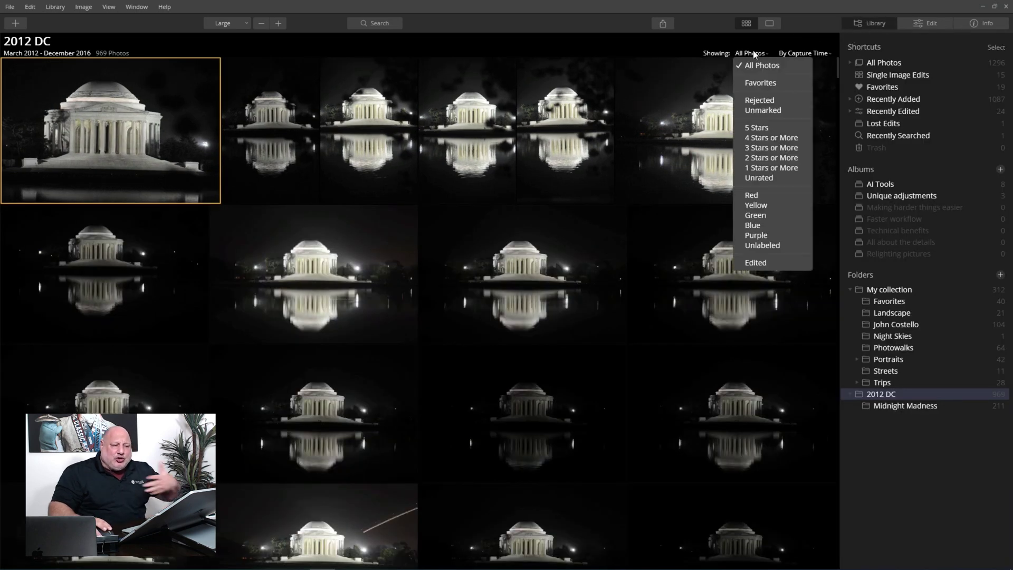
left_click(753, 82)
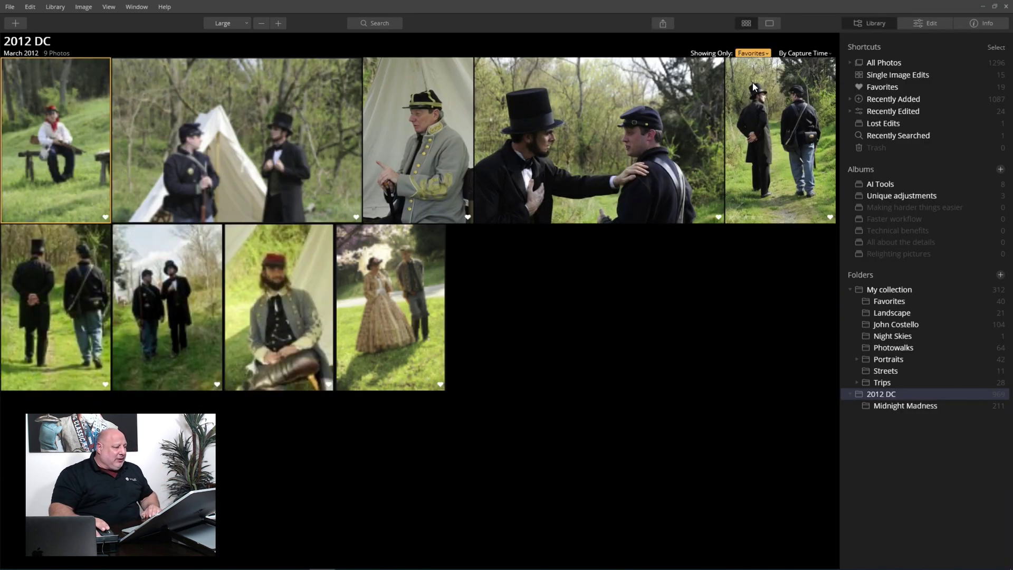
left_click(761, 54)
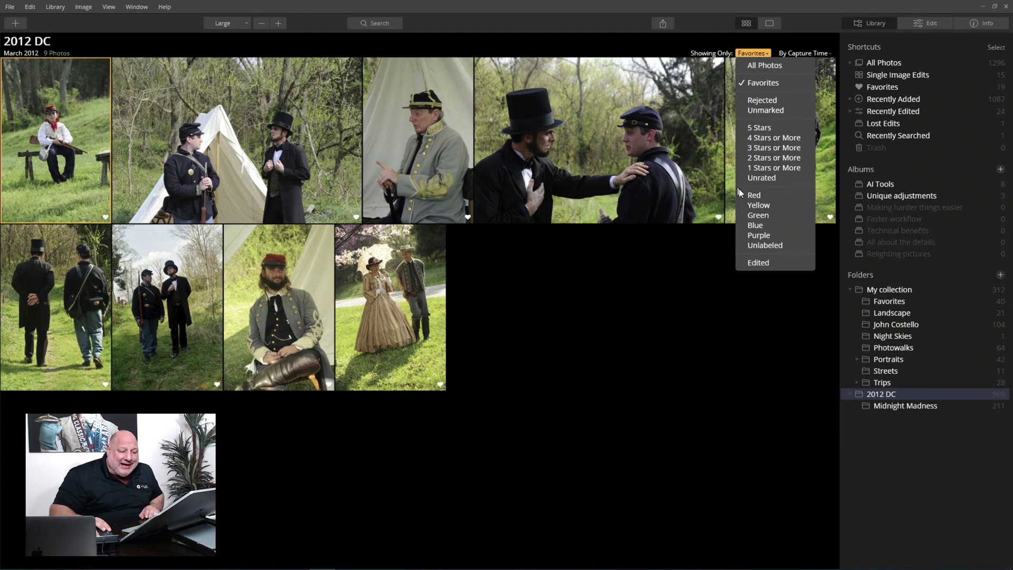
left_click(783, 101)
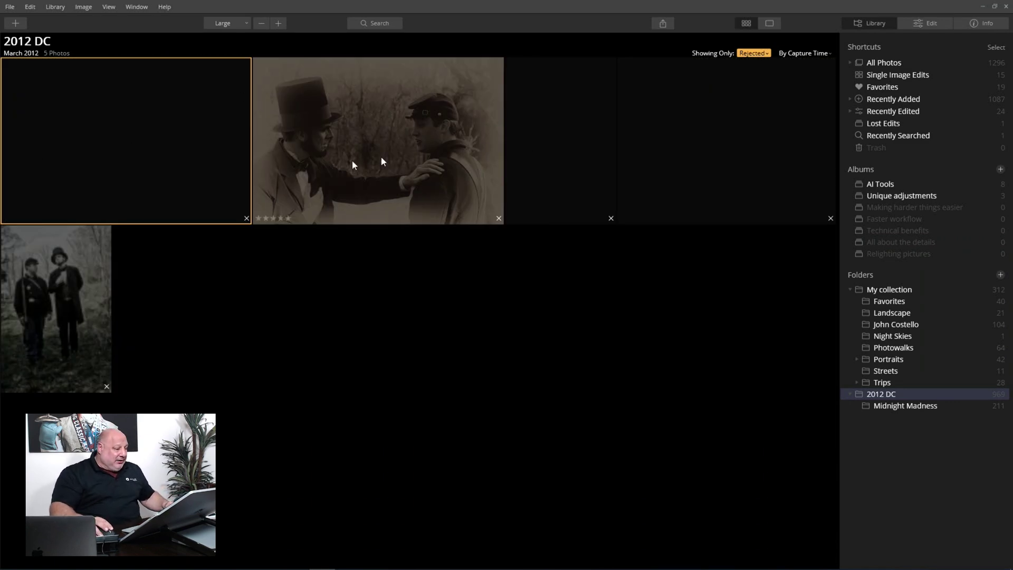
- Move all five rejected photos to Trash and switch the filter back to the 9 Favorites
key("ctrl+a")
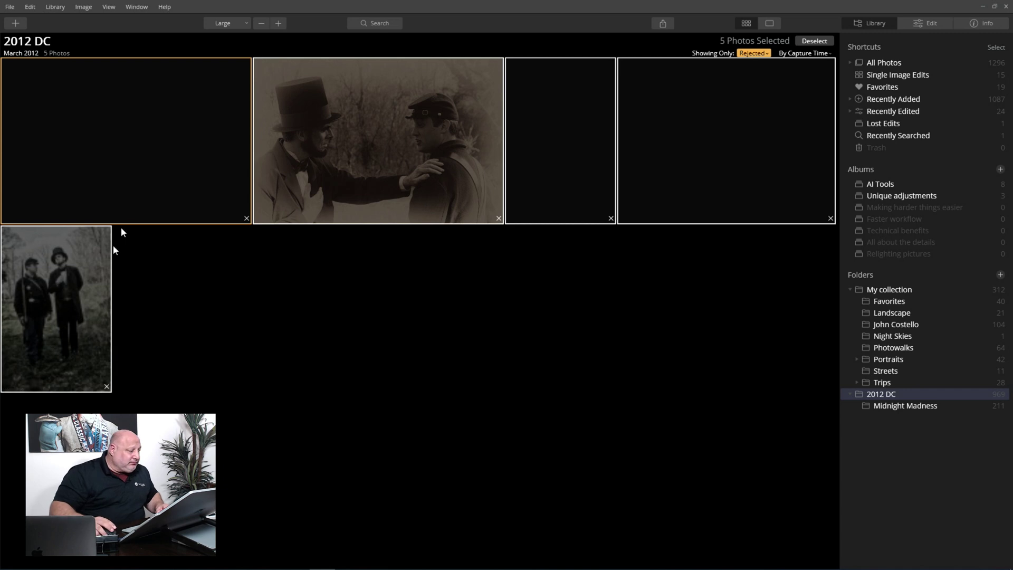
right_click(139, 173)
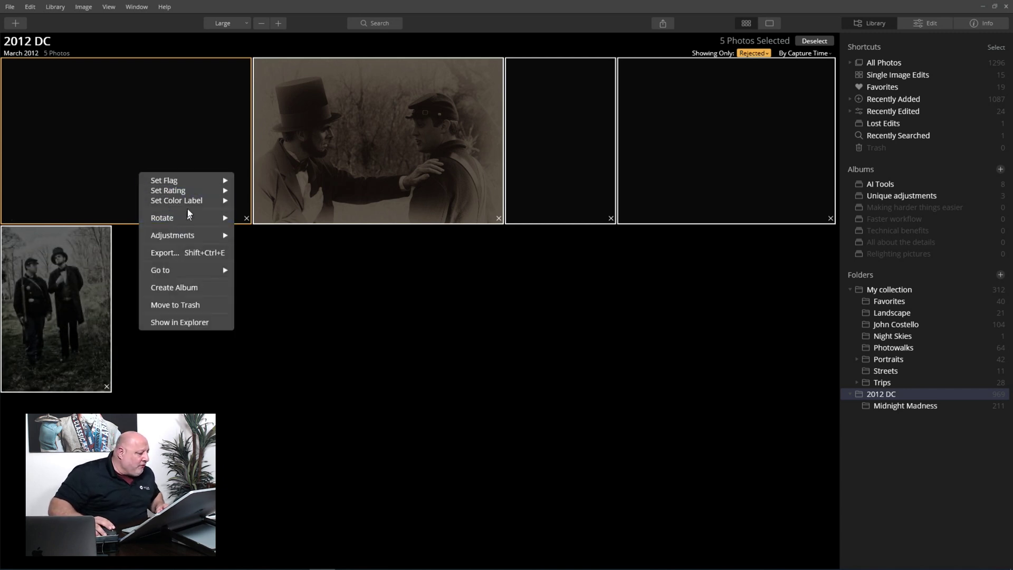
left_click(192, 303)
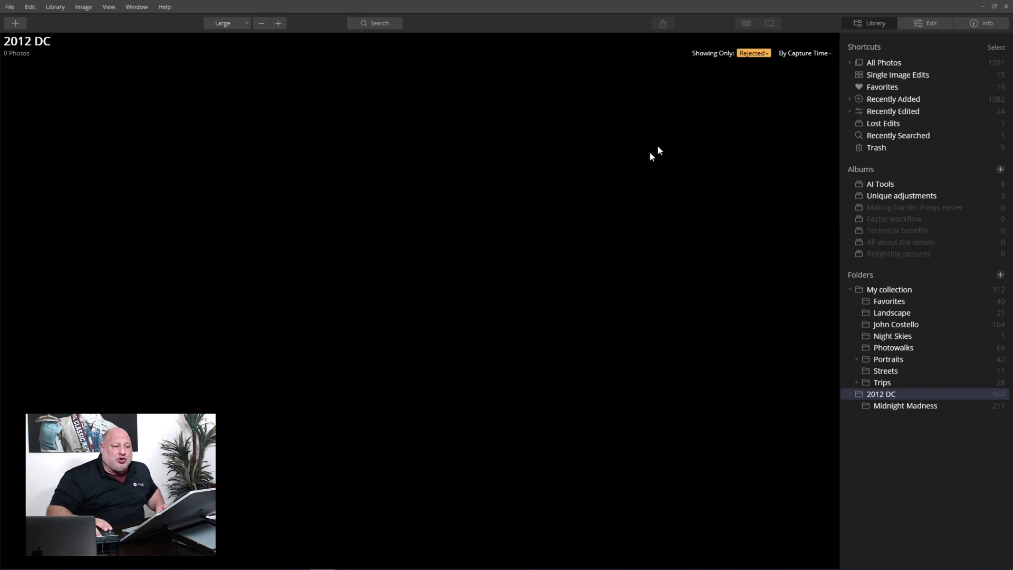
left_click(750, 53)
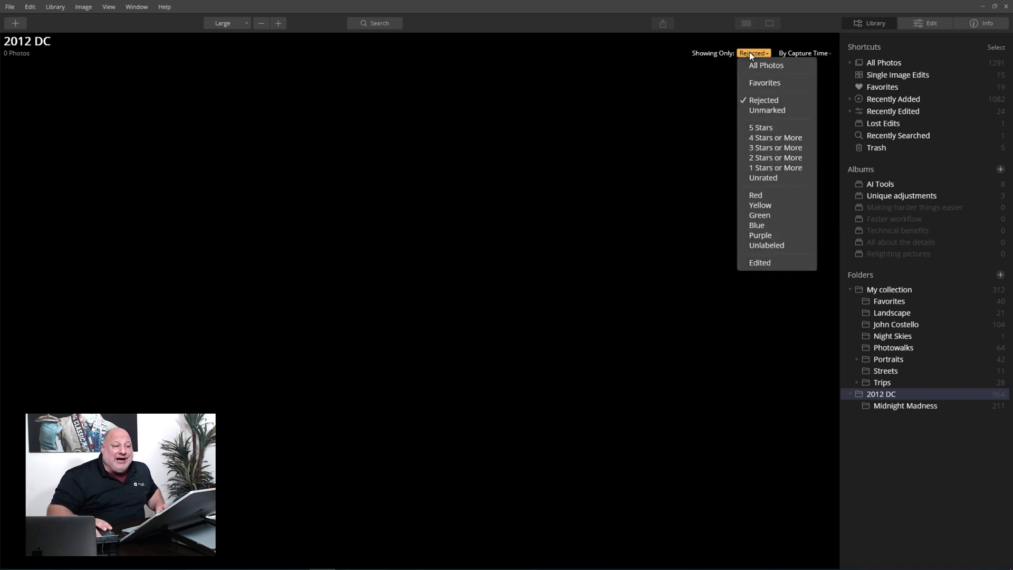
left_click(762, 84)
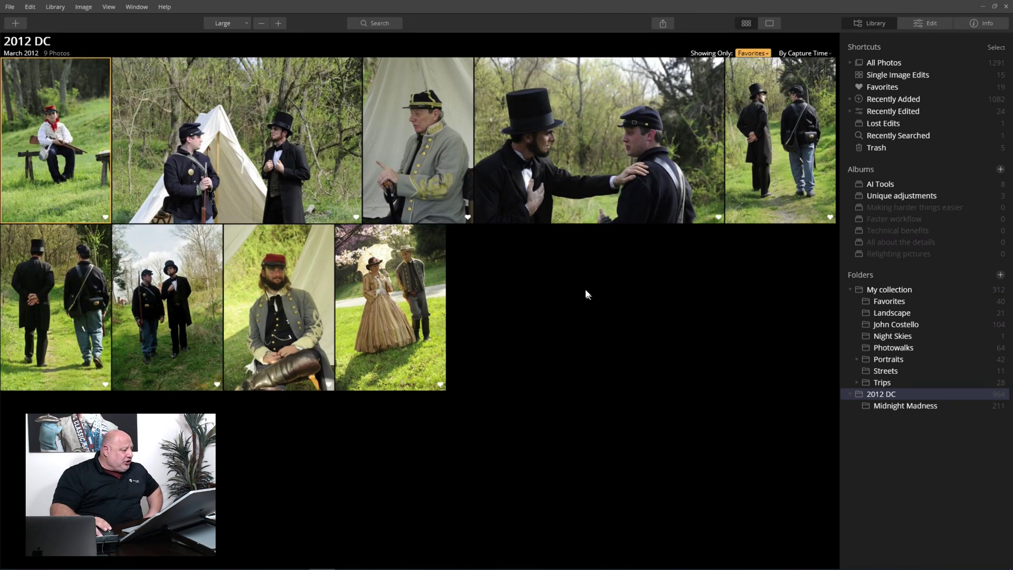
- Open the seated bearded soldier portrait and apply the Tonality Vintage Memories look
double_click(264, 287)
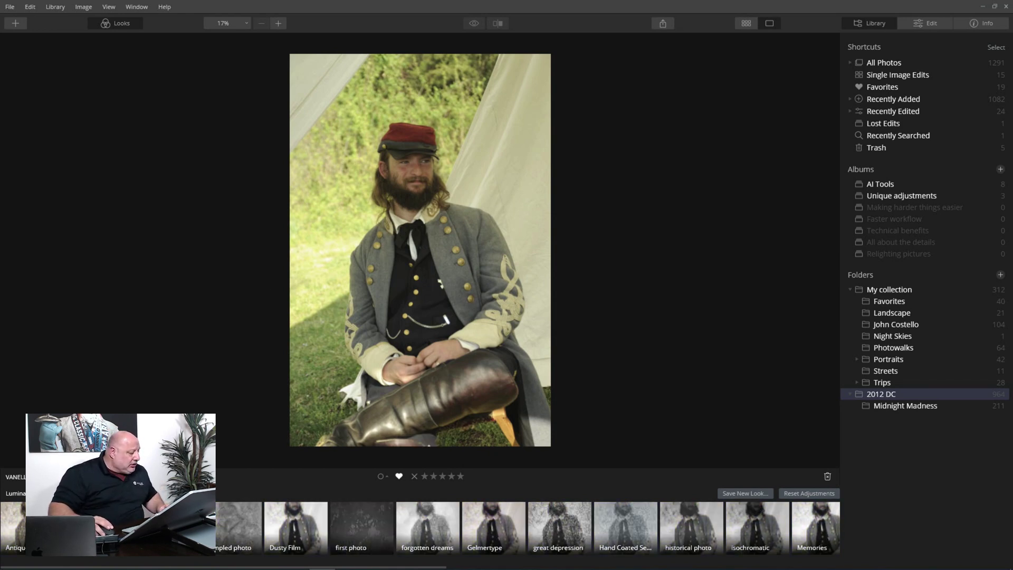
left_click(15, 477)
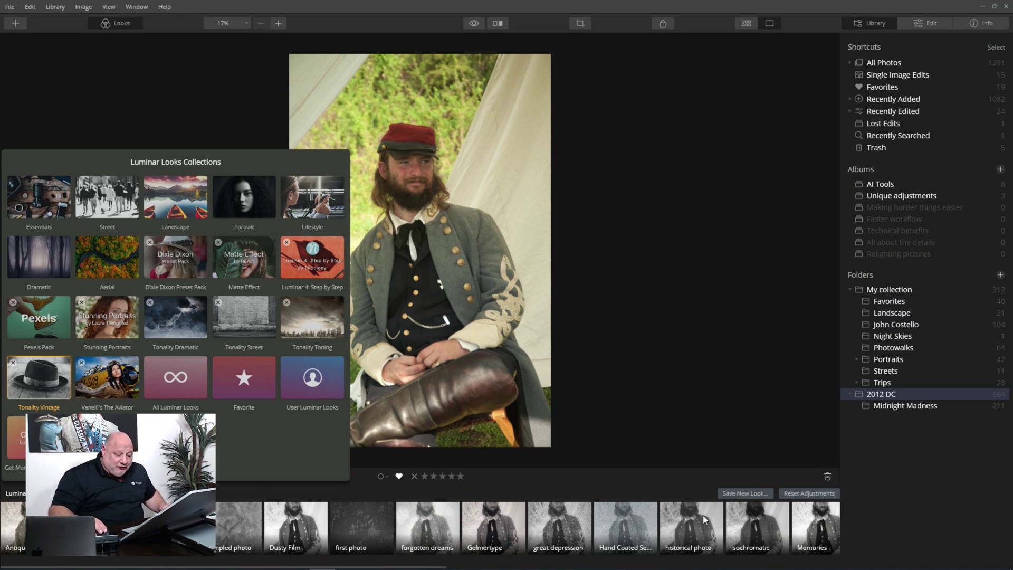
left_click(813, 527)
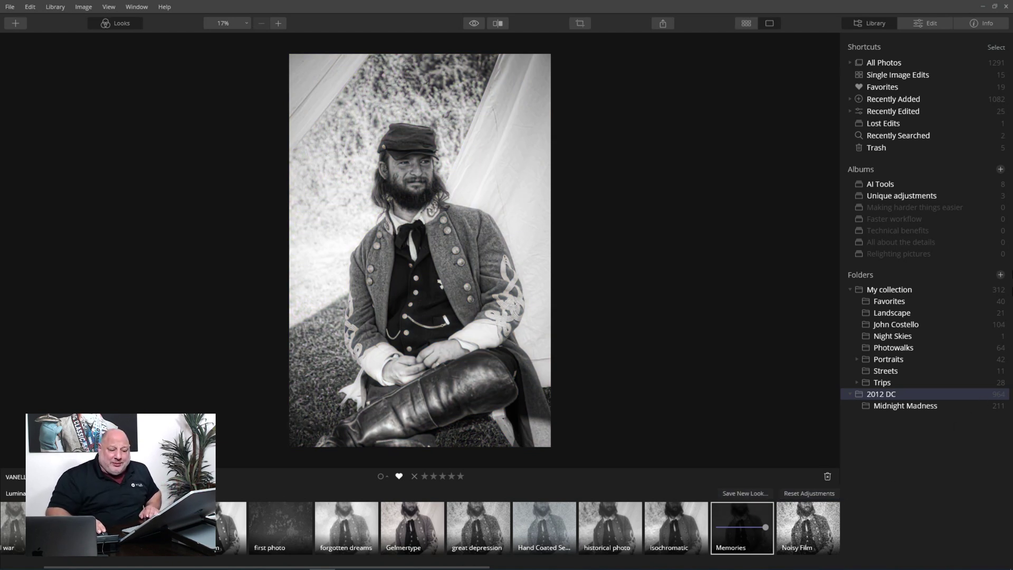
- Clear the Memories look's Texture Overlay in the Creative tools
left_click(925, 22)
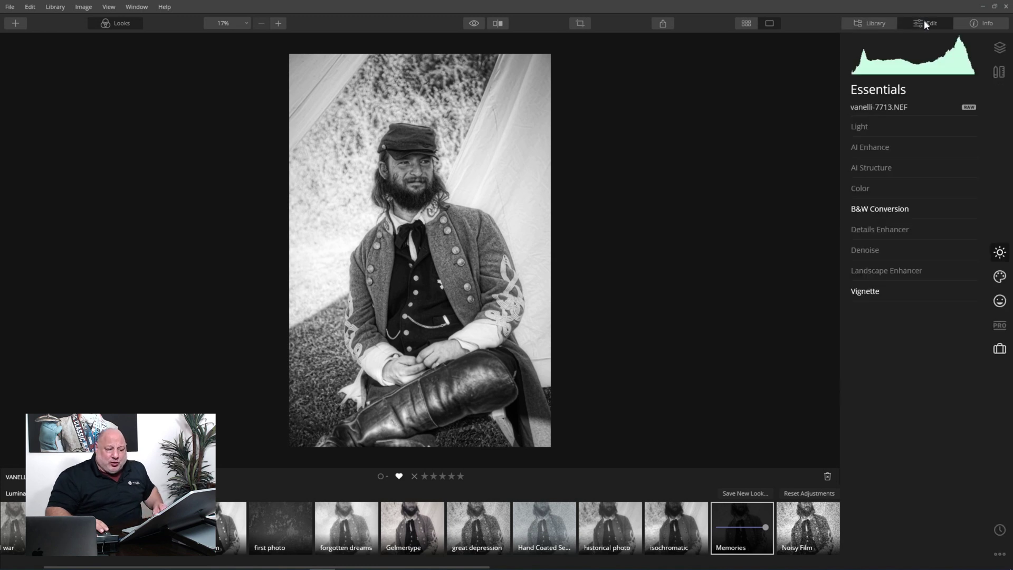
left_click(1000, 276)
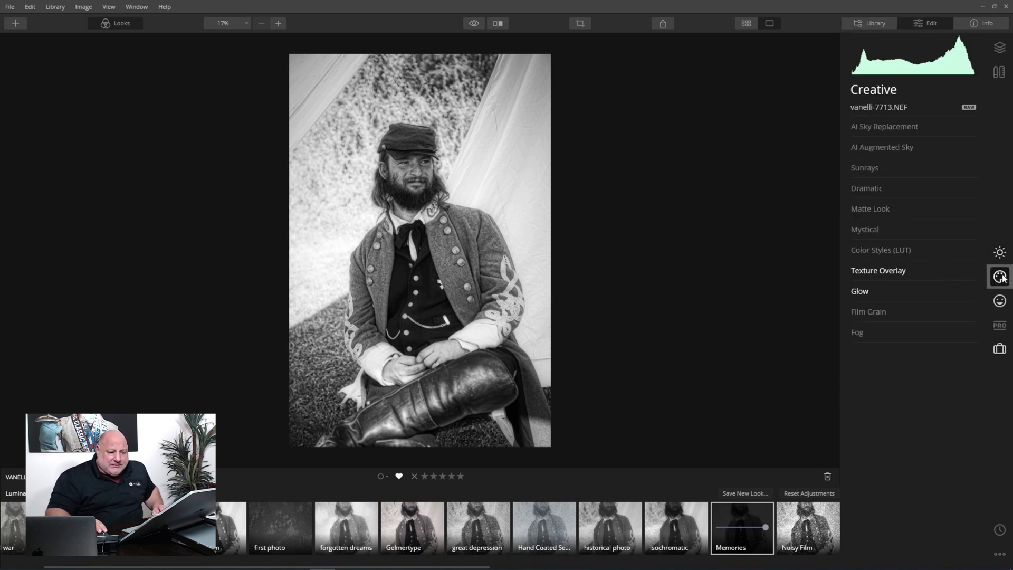
left_click(879, 270)
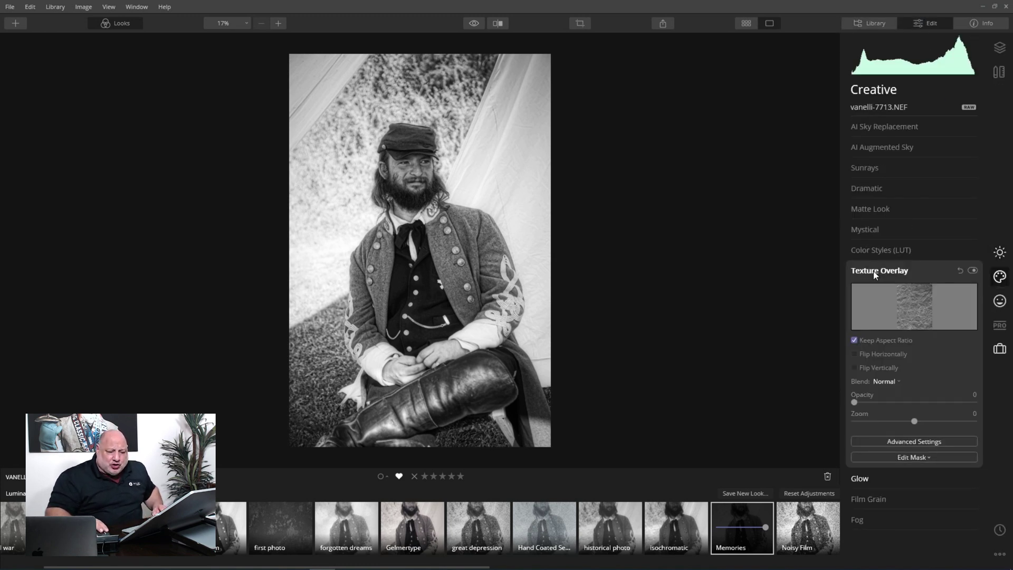
left_click(961, 270)
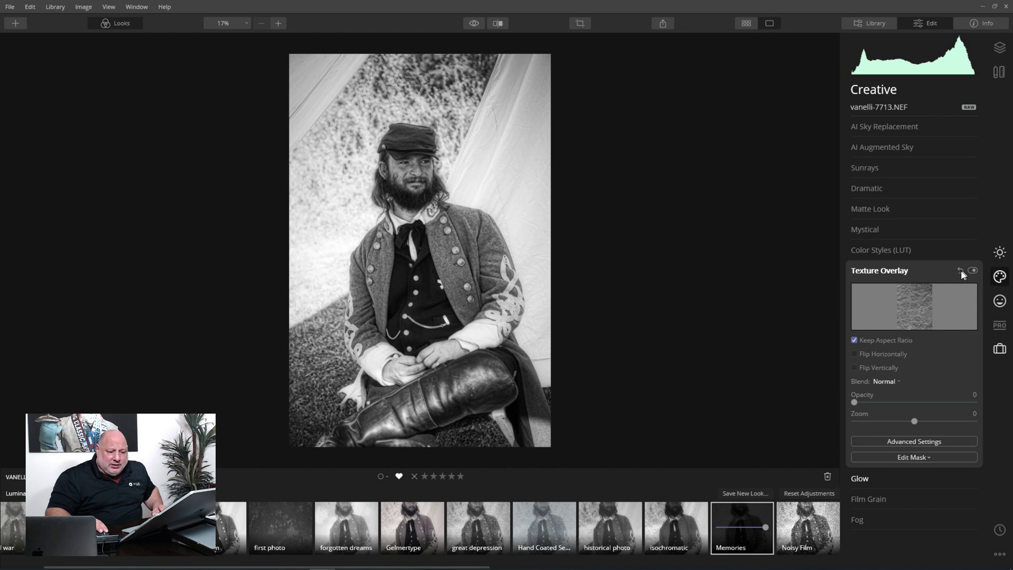
left_click(898, 270)
- Reset Structure in the Deprecated tools, then return to Essentials
left_click(994, 352)
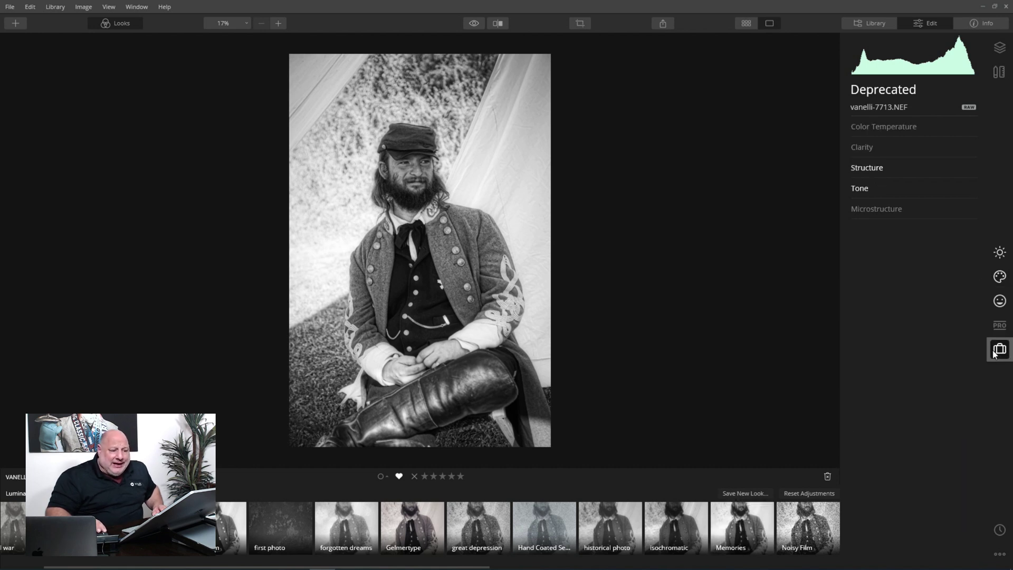
left_click(870, 165)
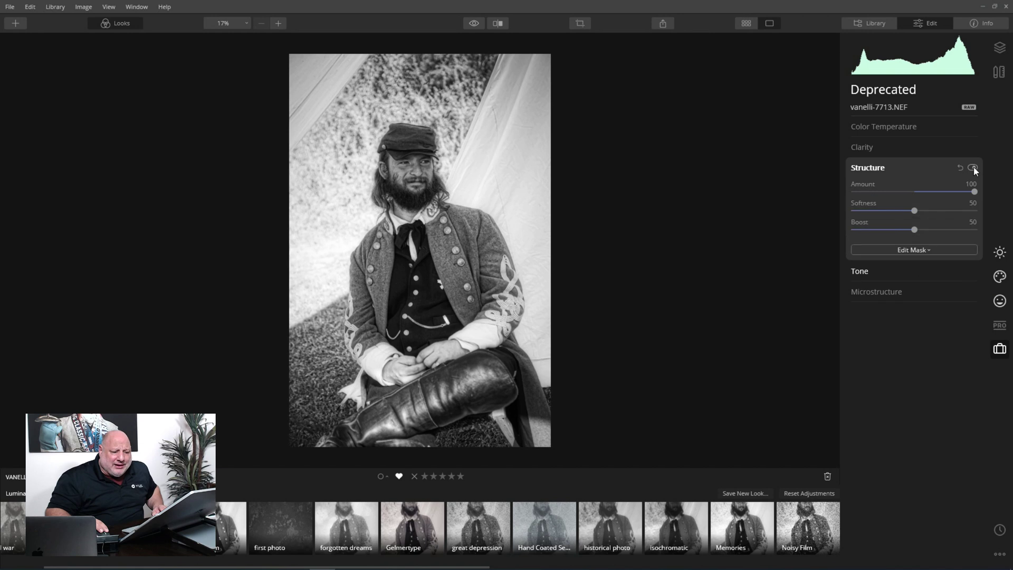
left_click(962, 167)
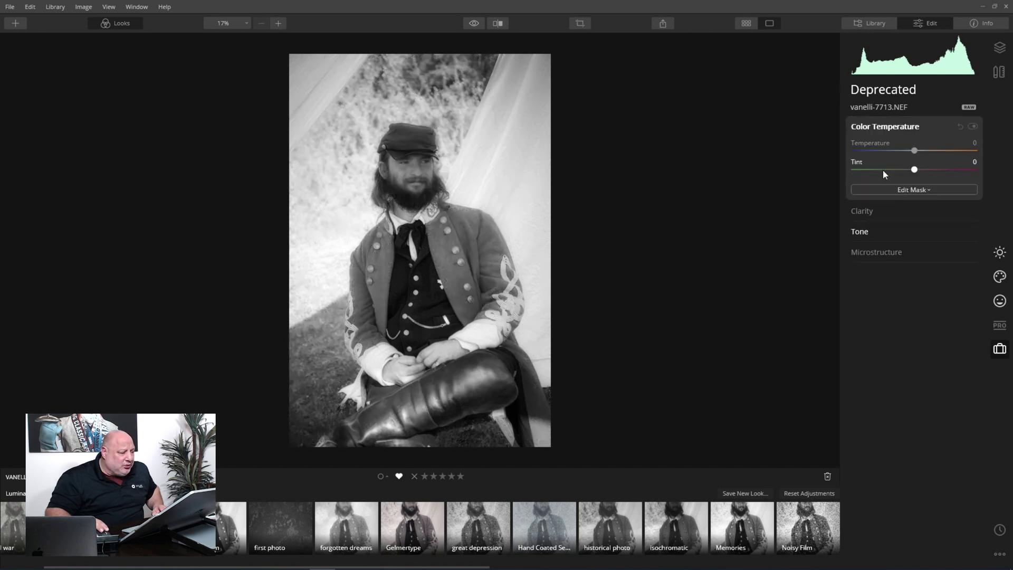
left_click(1000, 254)
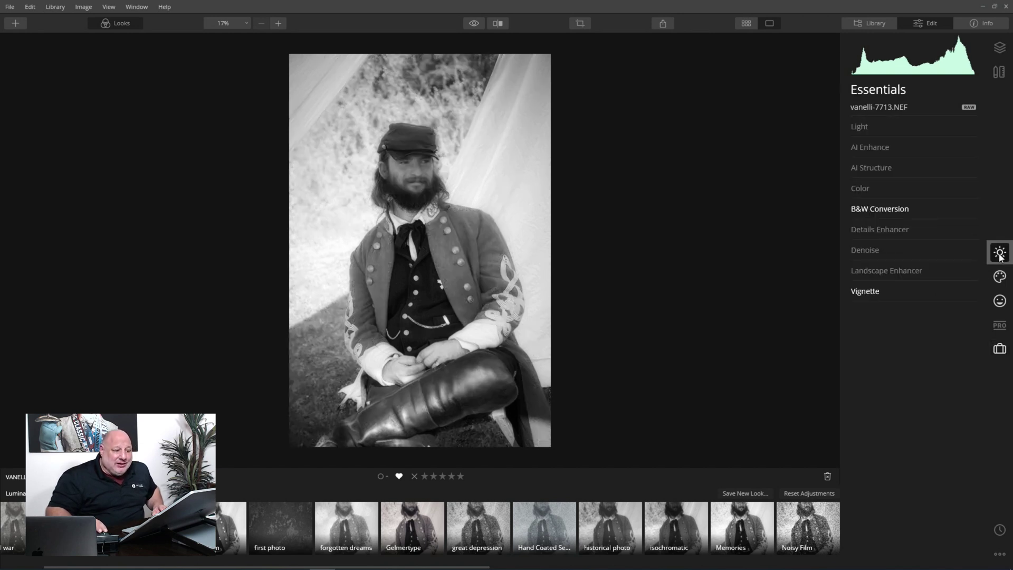
- Try AI Accent, raise AI Structure Amount, and boost Details Enhancer Medium Details to 41
left_click(876, 149)
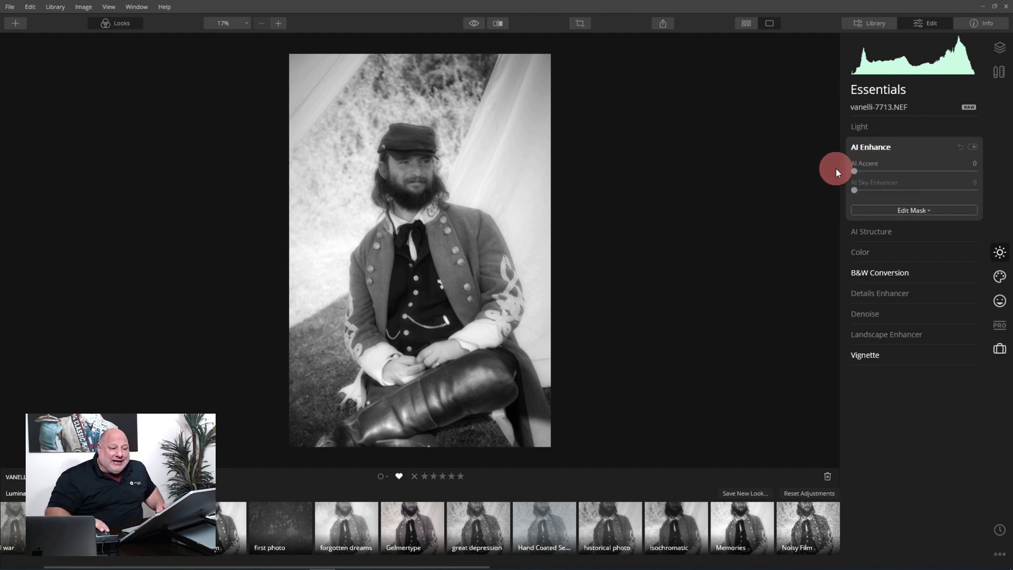
left_click_drag(856, 170, 929, 175)
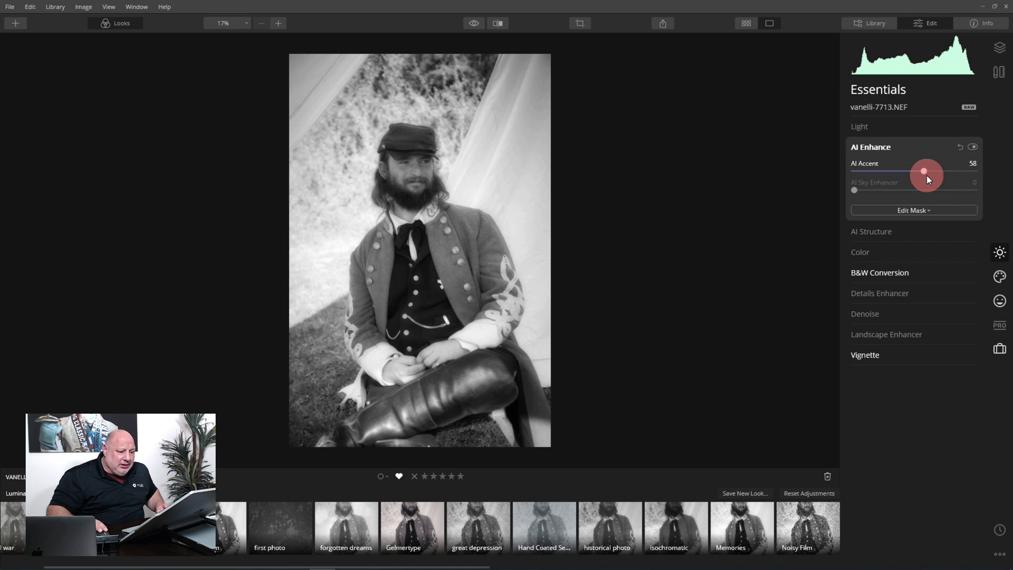
left_click(900, 231)
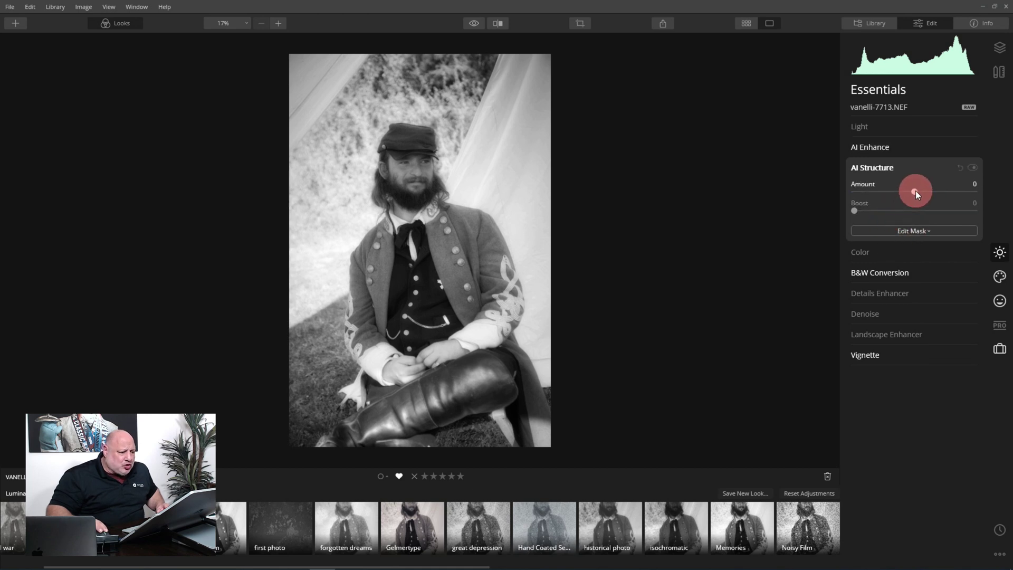
left_click_drag(916, 191, 935, 192)
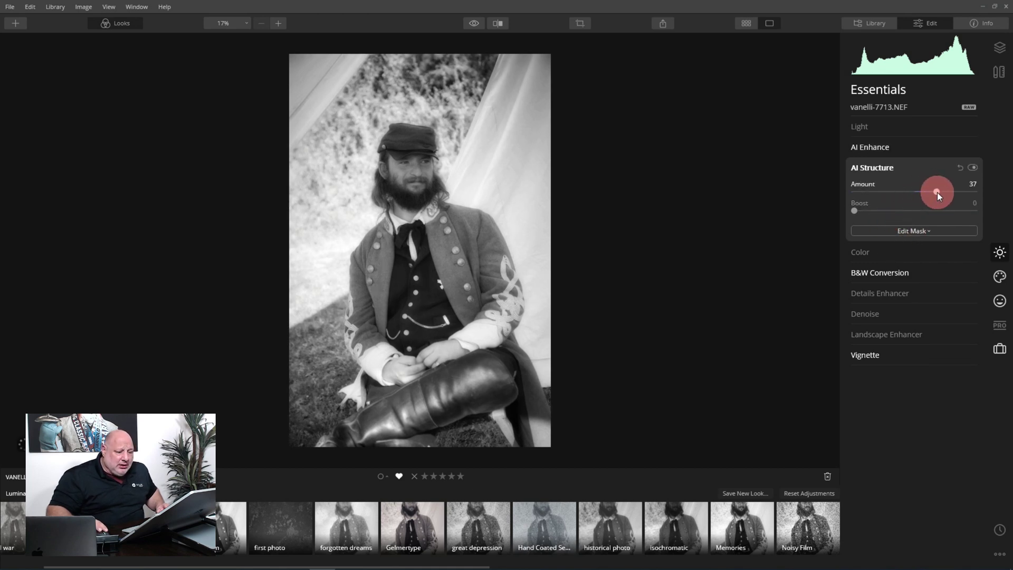
left_click(884, 291)
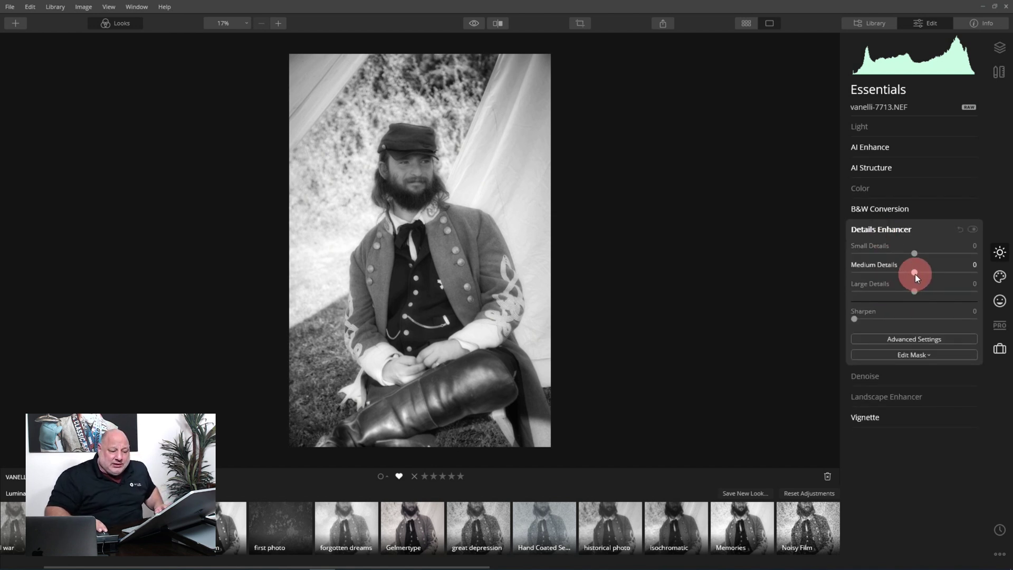
left_click_drag(915, 274, 931, 272)
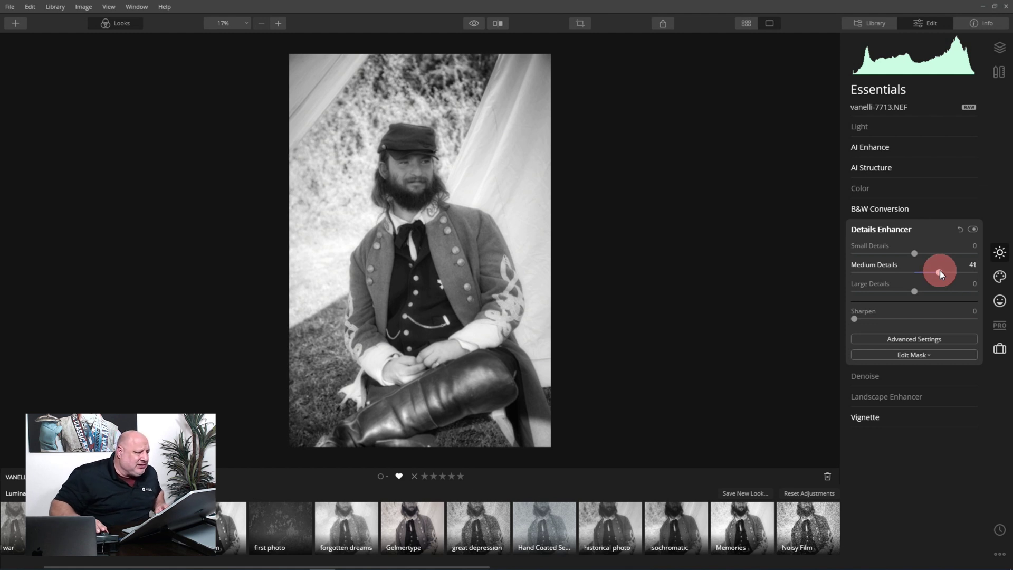
left_click(895, 229)
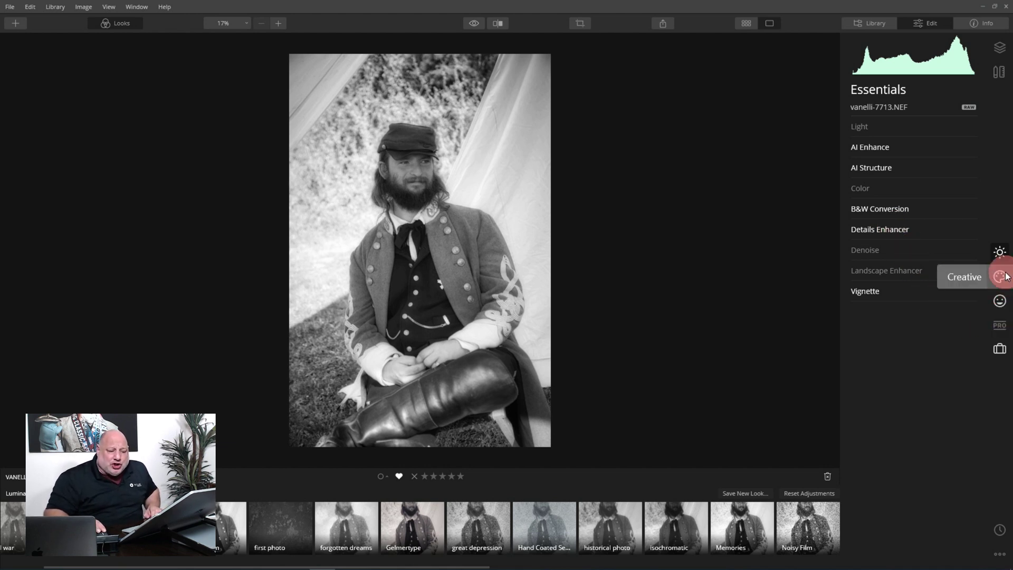
- Apply the Kodack chrome 3 Color Styles LUT at amount 41 with contrast 30
left_click(1005, 275)
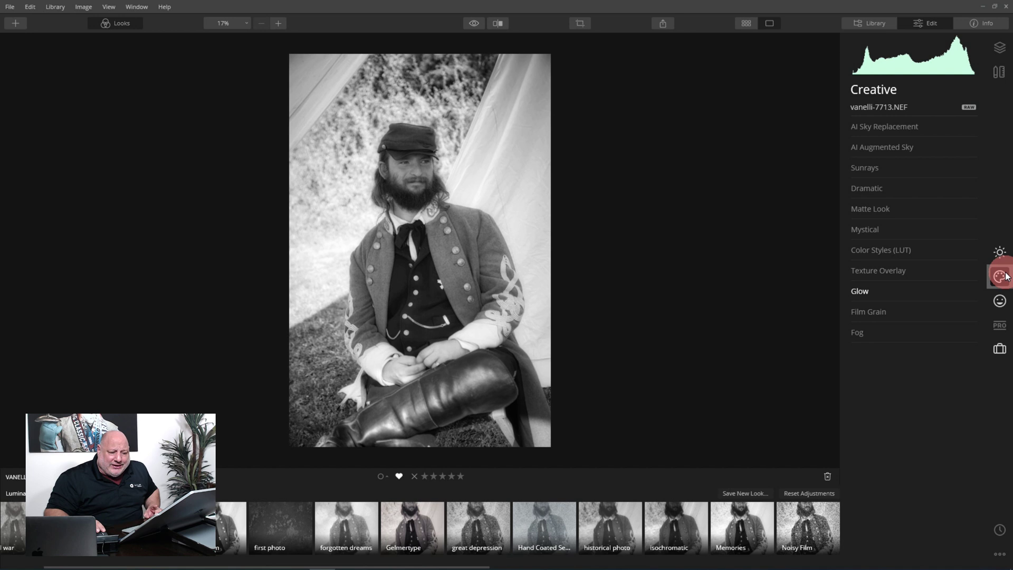
left_click(894, 255)
left_click(906, 271)
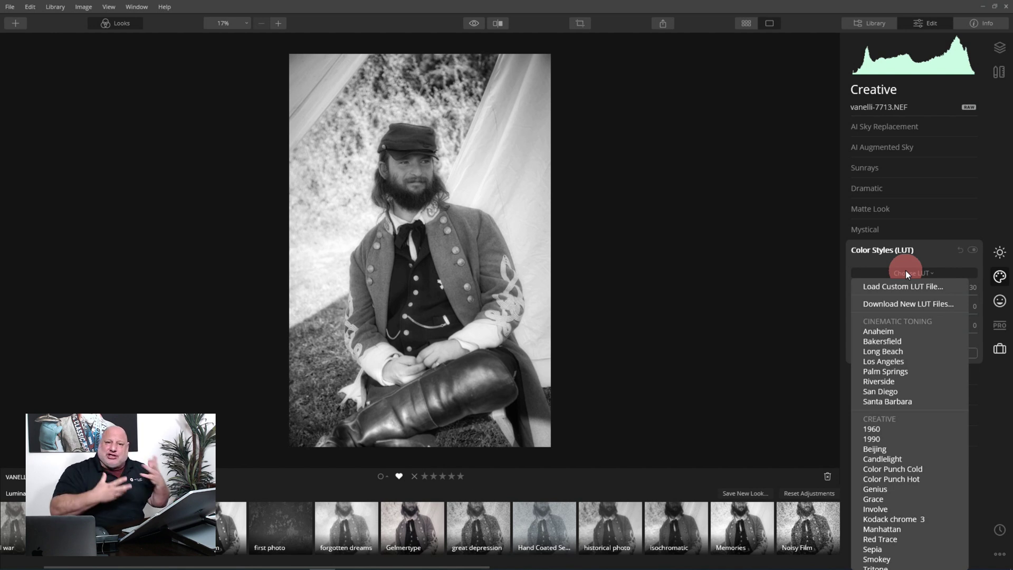
scroll(905, 490, "down", 3)
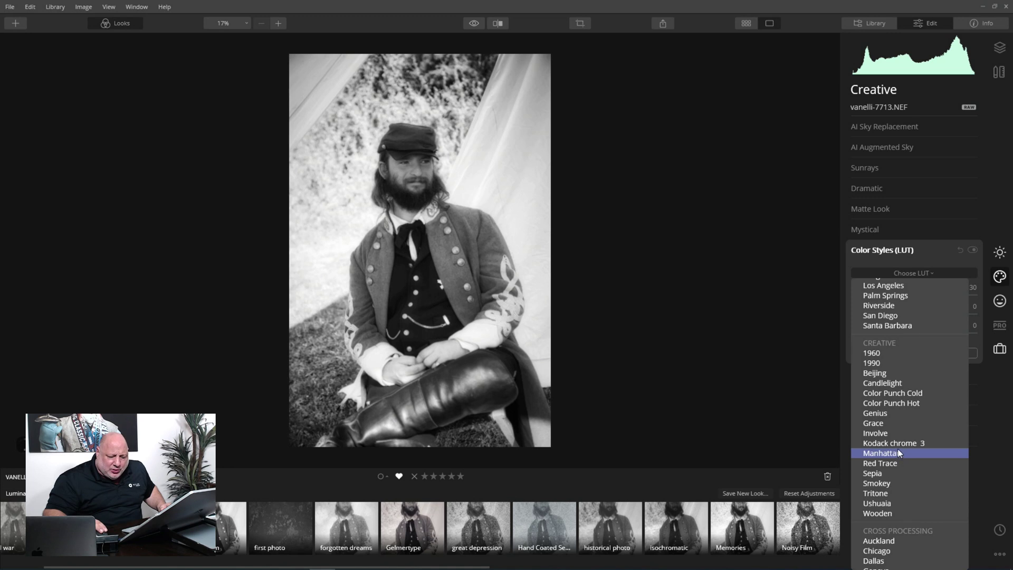
left_click(898, 445)
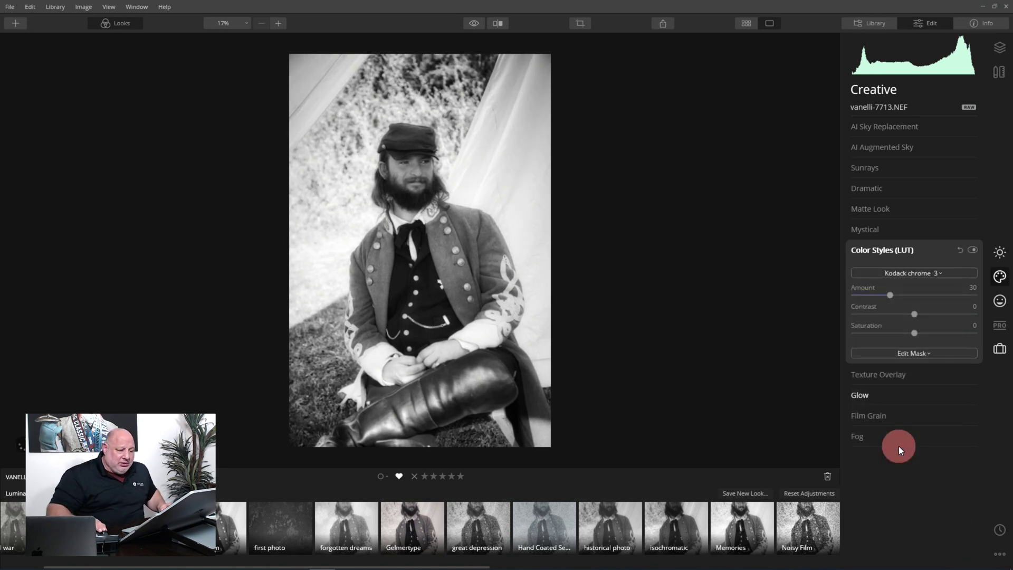
left_click(890, 294)
left_click_drag(892, 295, 906, 297)
left_click(933, 315)
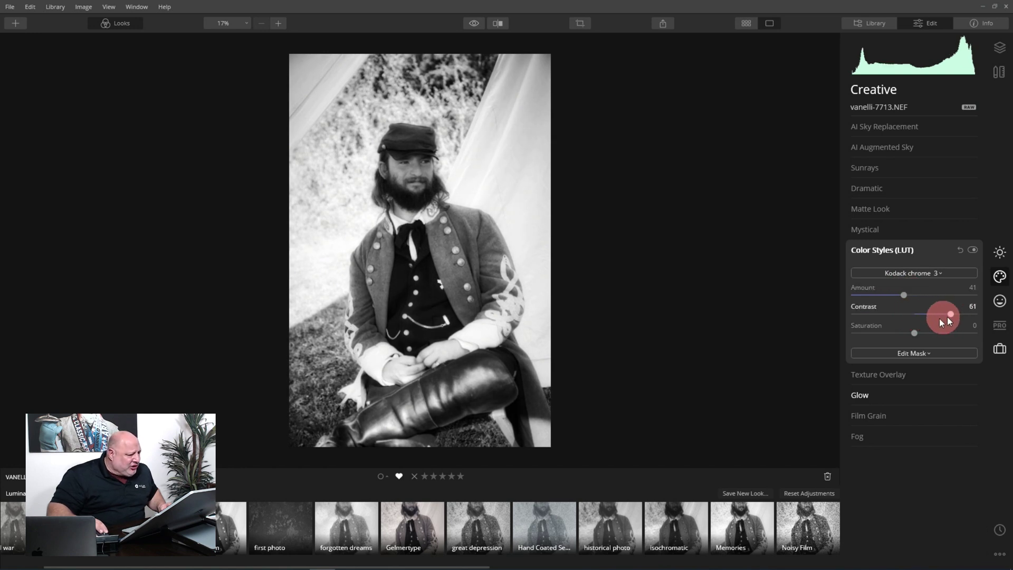
mouse_move(939, 318)
left_mouse_down()
mouse_move(893, 318)
mouse_move(942, 321)
mouse_move(919, 326)
mouse_move(910, 346)
mouse_move(954, 303)
left_mouse_up()
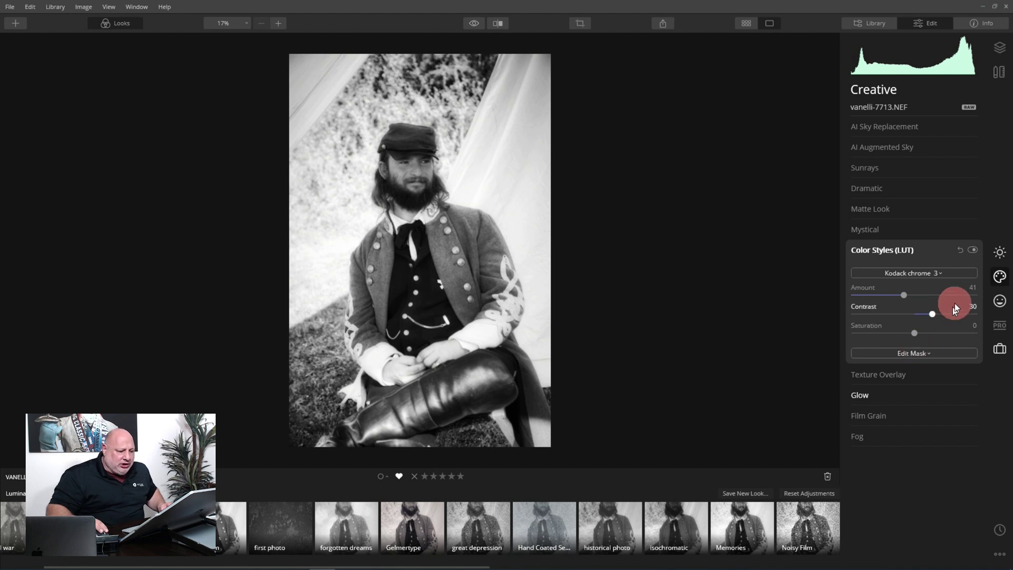
left_click(890, 251)
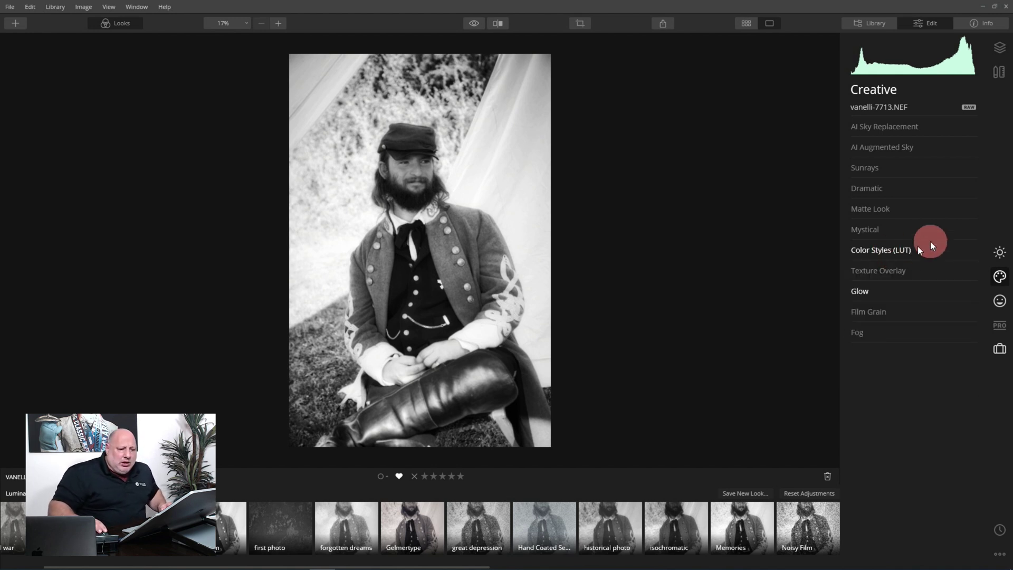
- Set Advanced Contrast to shadows 38, highlights 43/37, midtones 27/-50, then toggle it off
left_click(1000, 251)
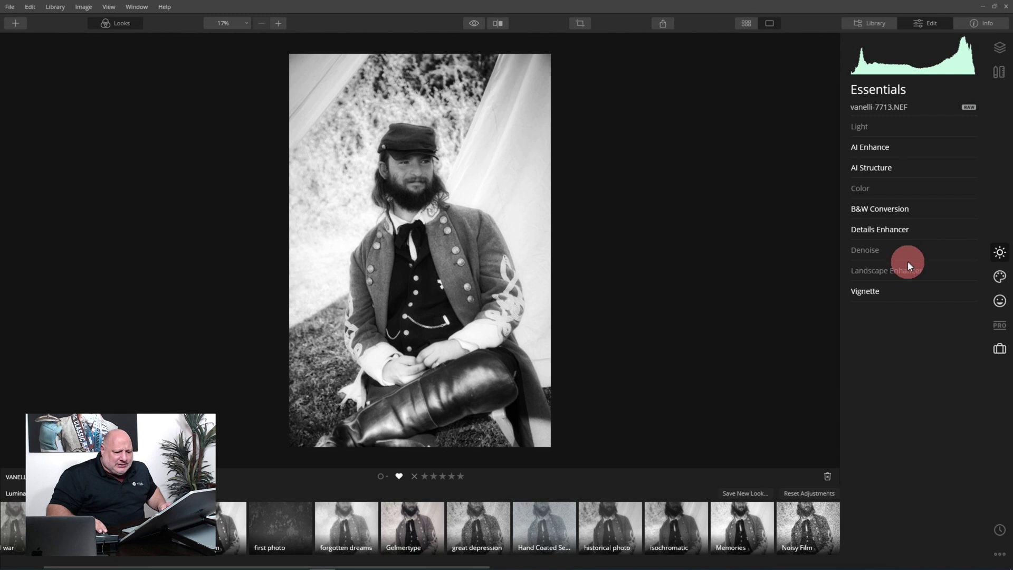
left_click(999, 325)
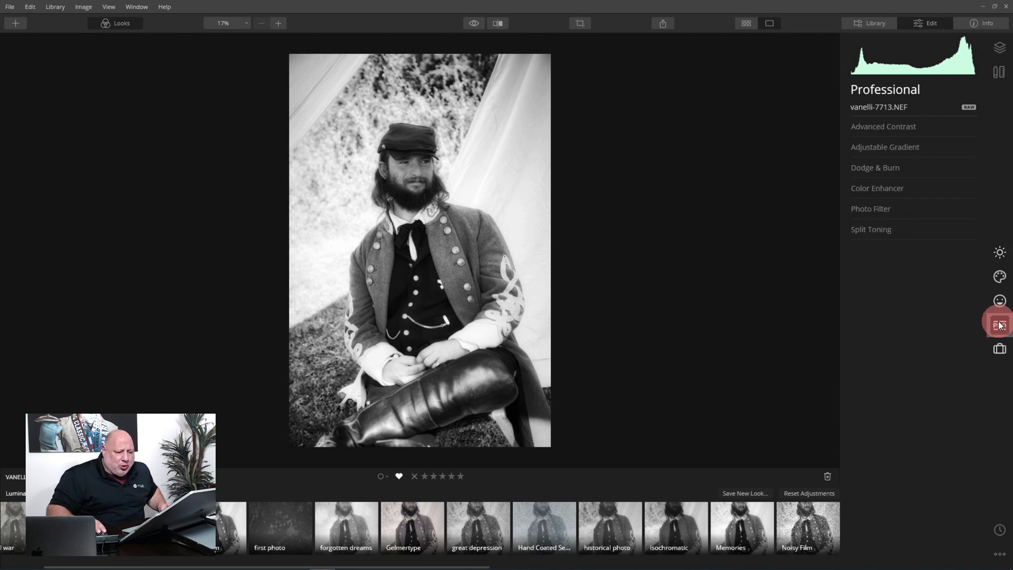
left_click(903, 126)
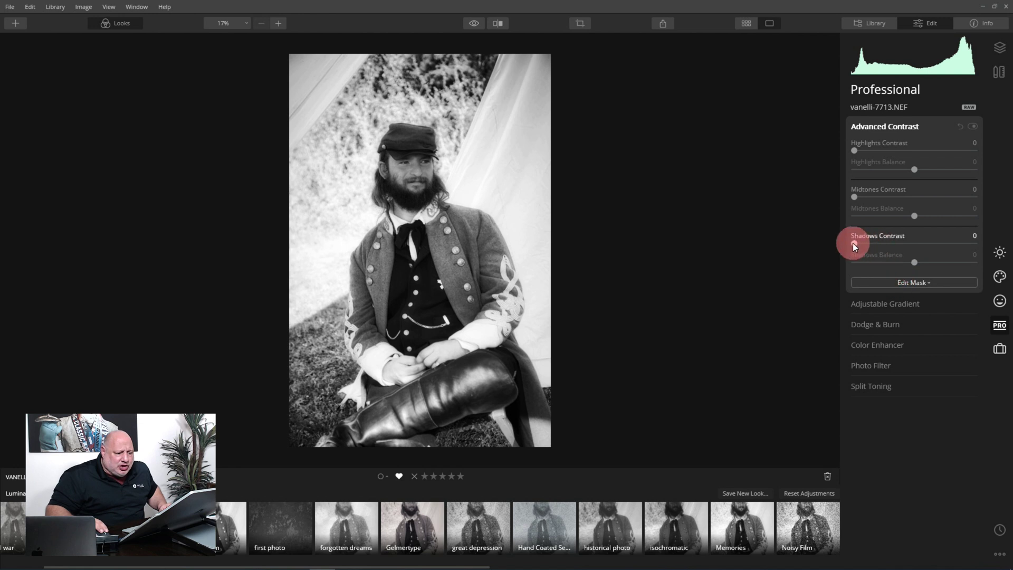
left_click_drag(855, 244, 919, 244)
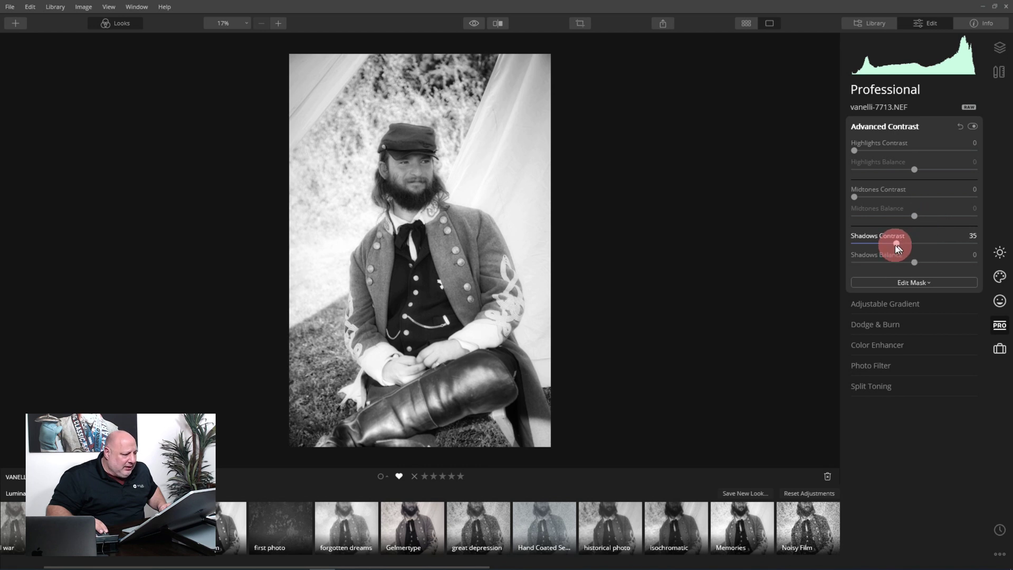
left_click_drag(897, 246, 900, 247)
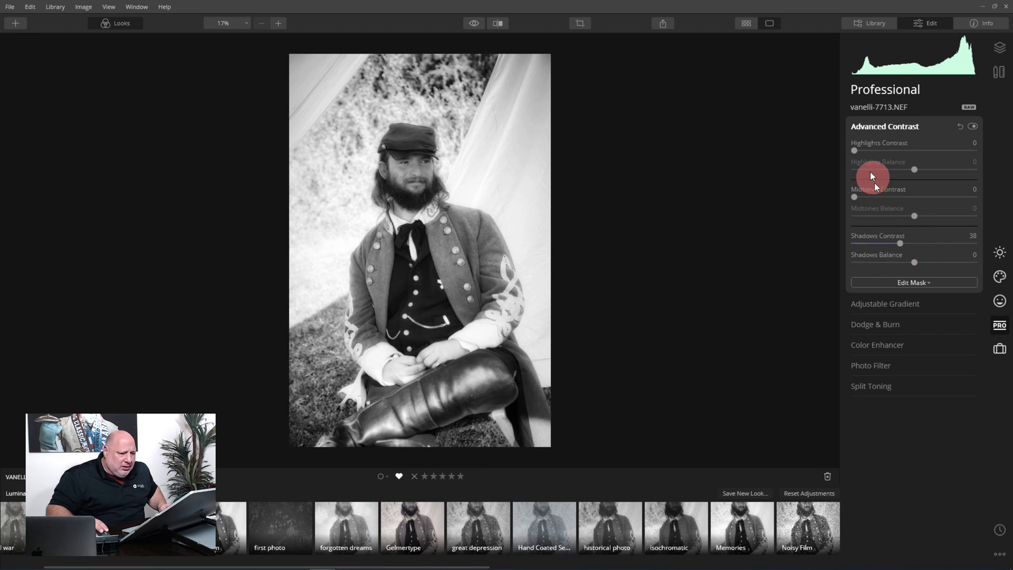
left_click_drag(854, 150, 934, 182)
left_click(854, 198)
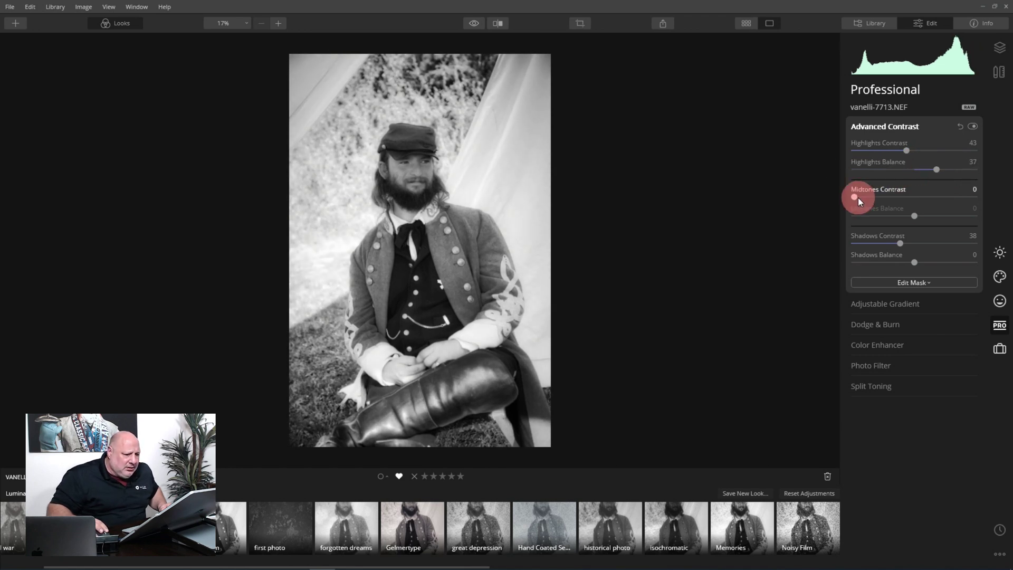
left_click_drag(858, 198, 886, 220)
left_click(914, 216)
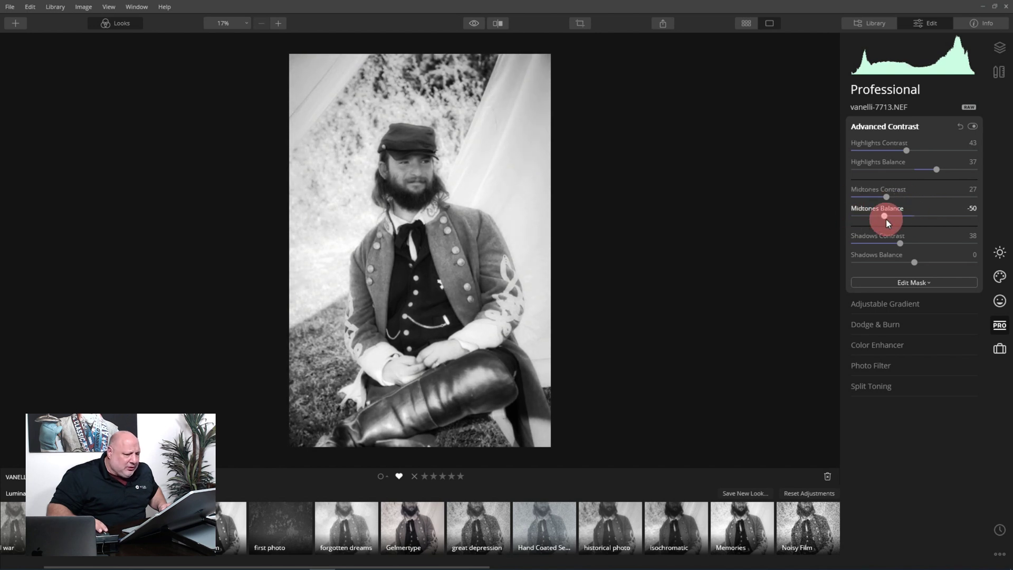
left_click(972, 126)
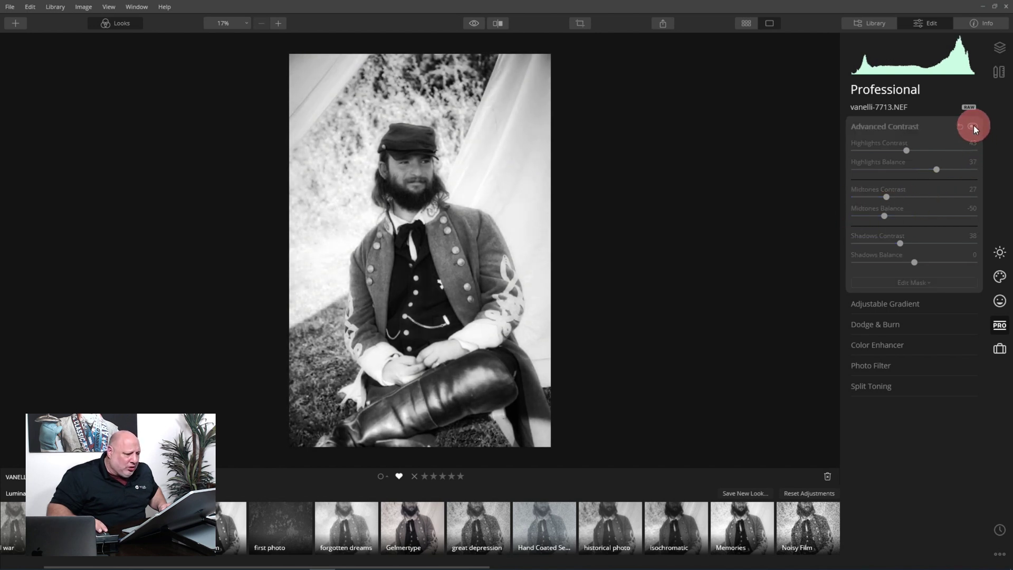
- Turn Advanced Contrast back on and compare the black-and-white edit with the original
left_click(973, 126)
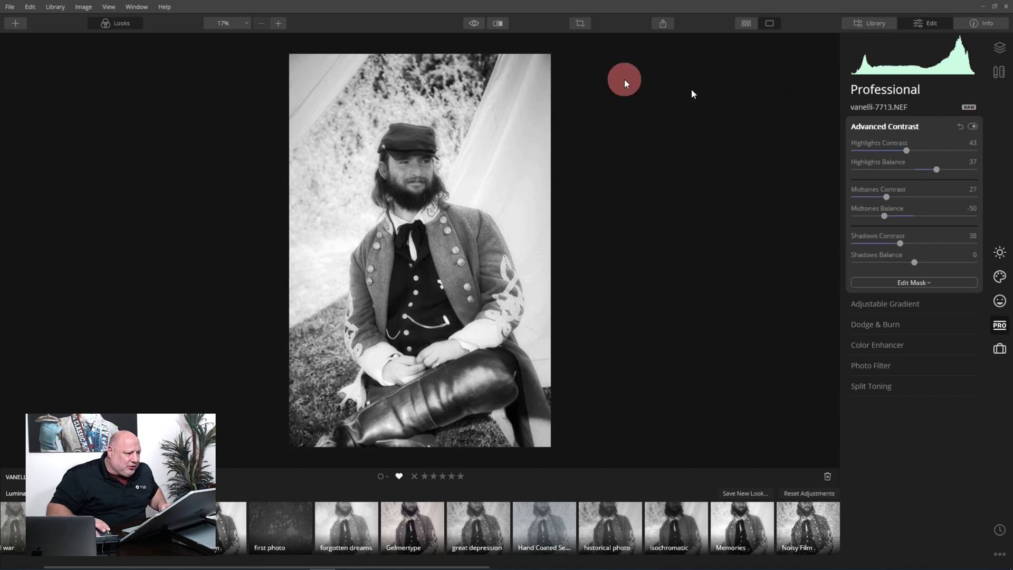
left_click(473, 23)
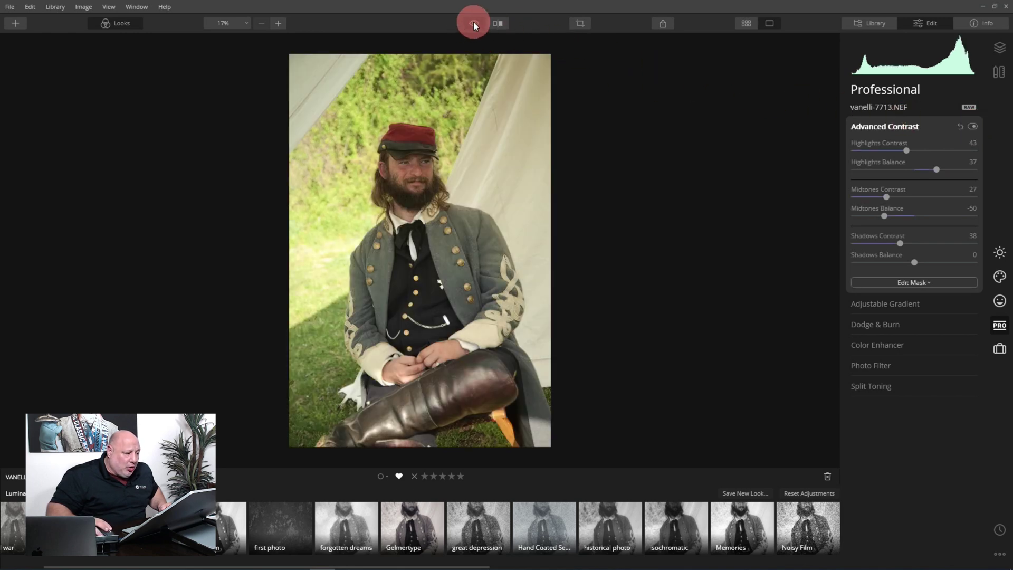
left_click(474, 22)
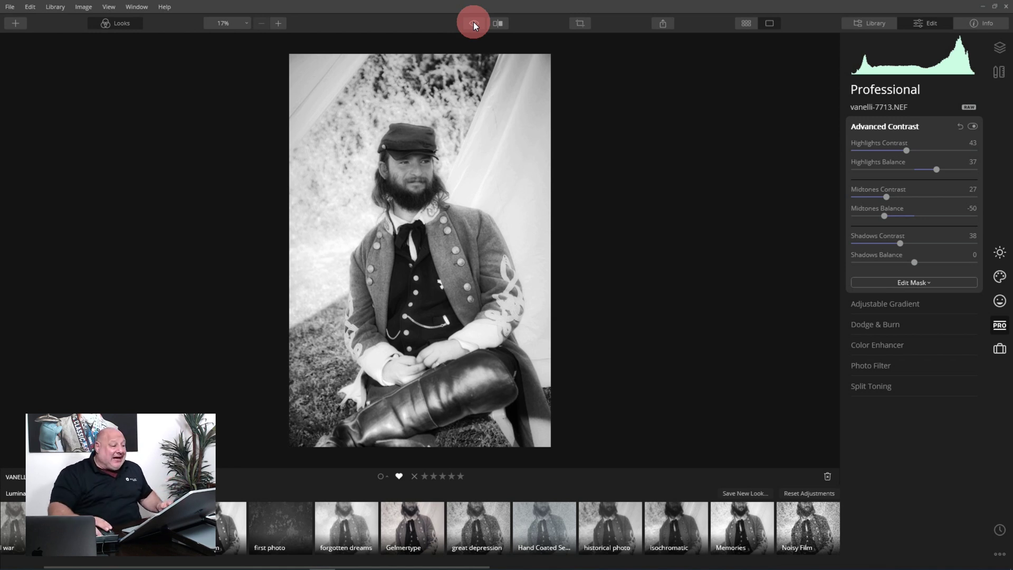
- Copy the soldier portrait's adjustments and go back to the 2012 DC library grid
right_click(438, 185)
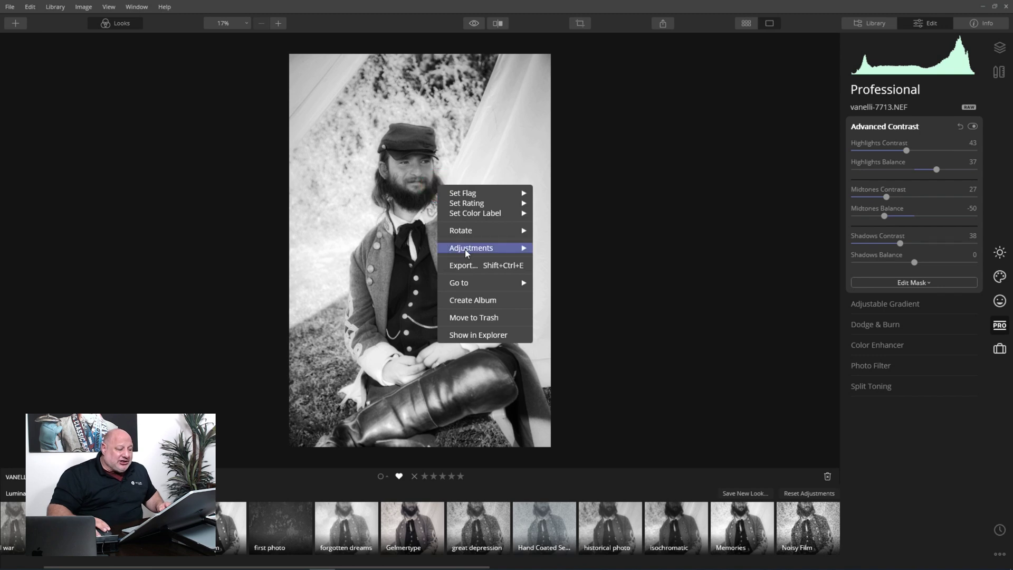
mouse_move(464, 249)
left_click(565, 267)
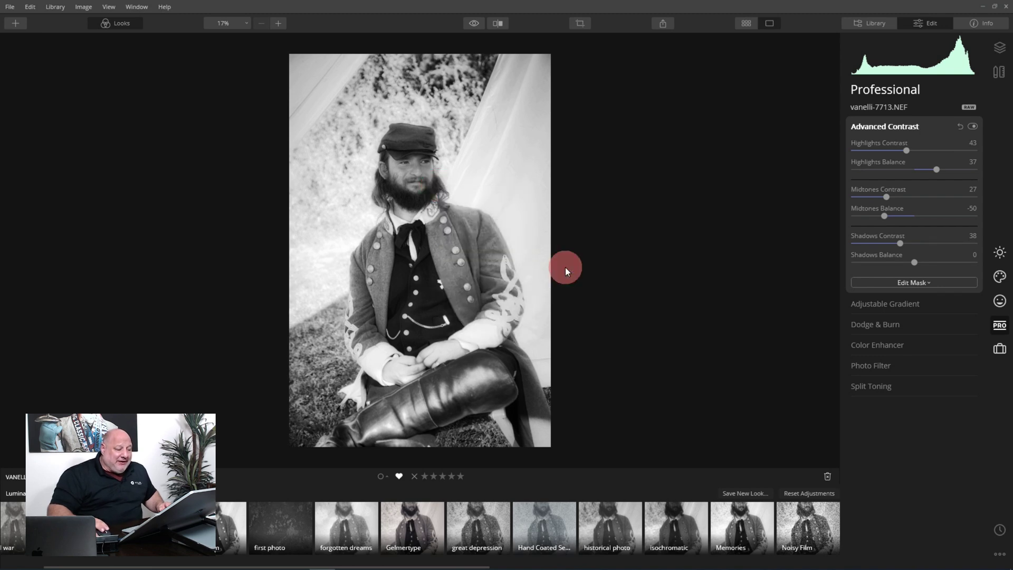
key("g")
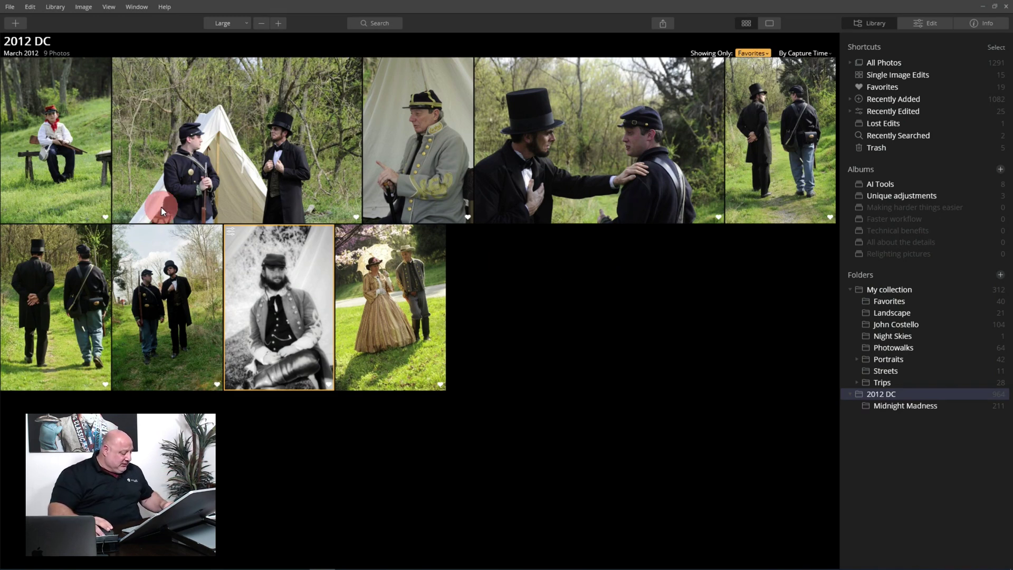
- Select all nine favourites, paste the copied adjustments onto them, then deselect
key("ctrl+a")
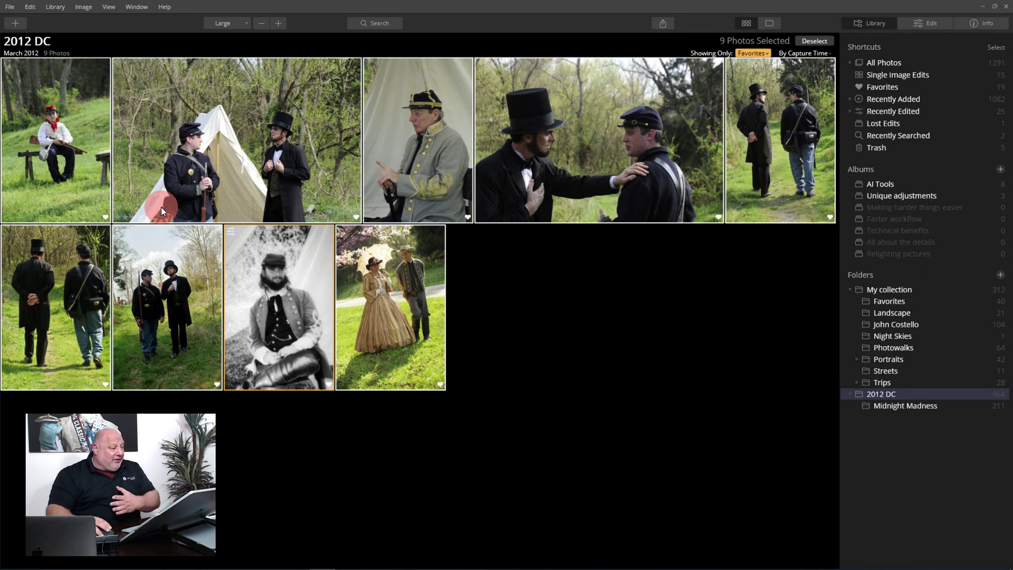
right_click(404, 124)
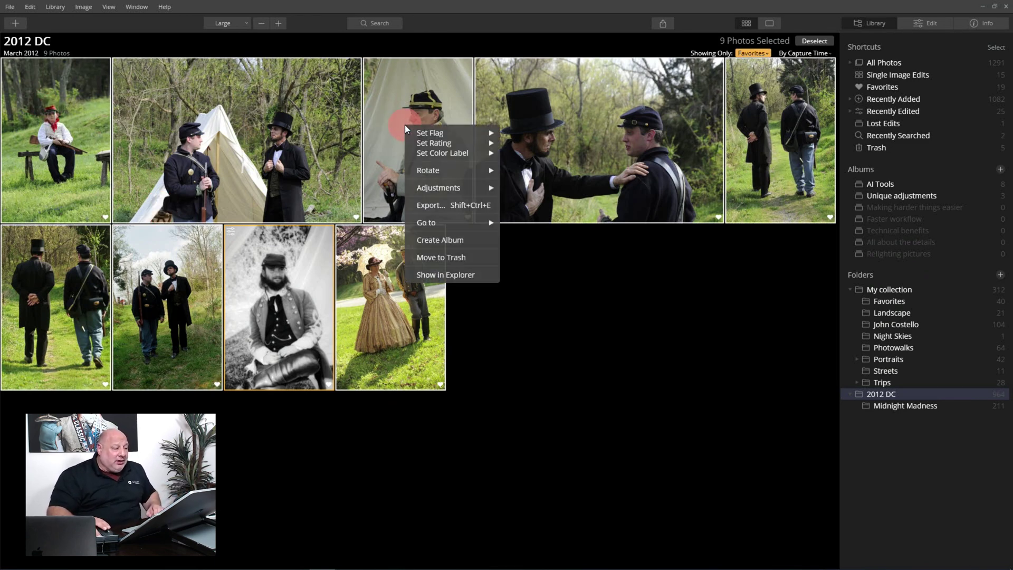
mouse_move(449, 191)
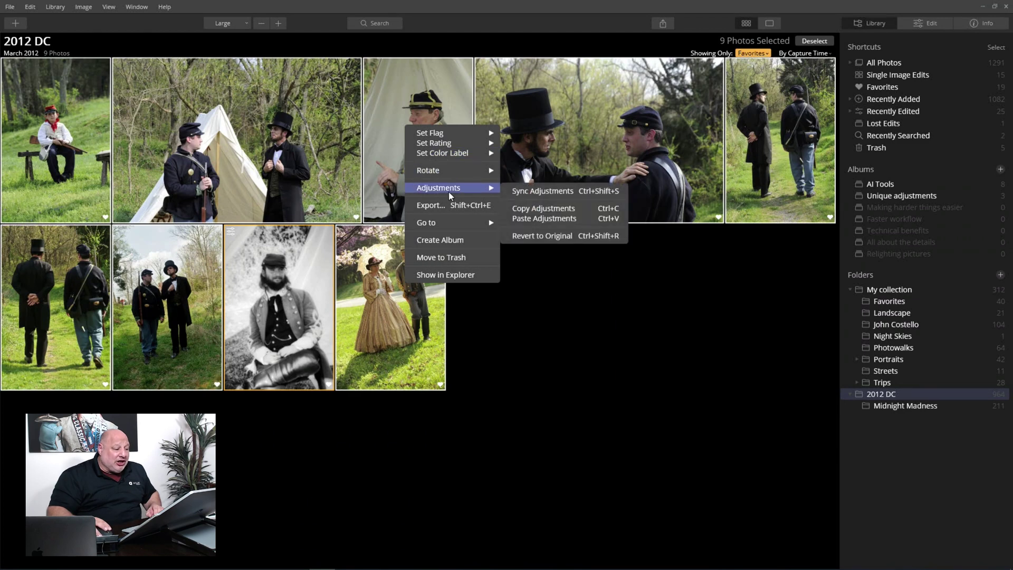
left_click(552, 219)
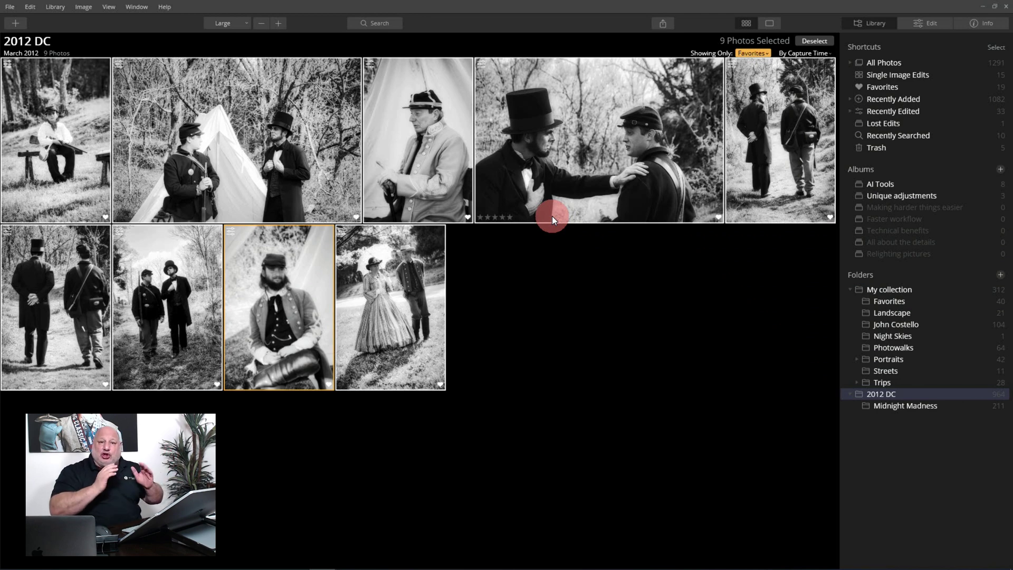
left_click(563, 242)
- Open the parasol couple photo at 27% zoom and bring up its share/export menu
double_click(410, 300)
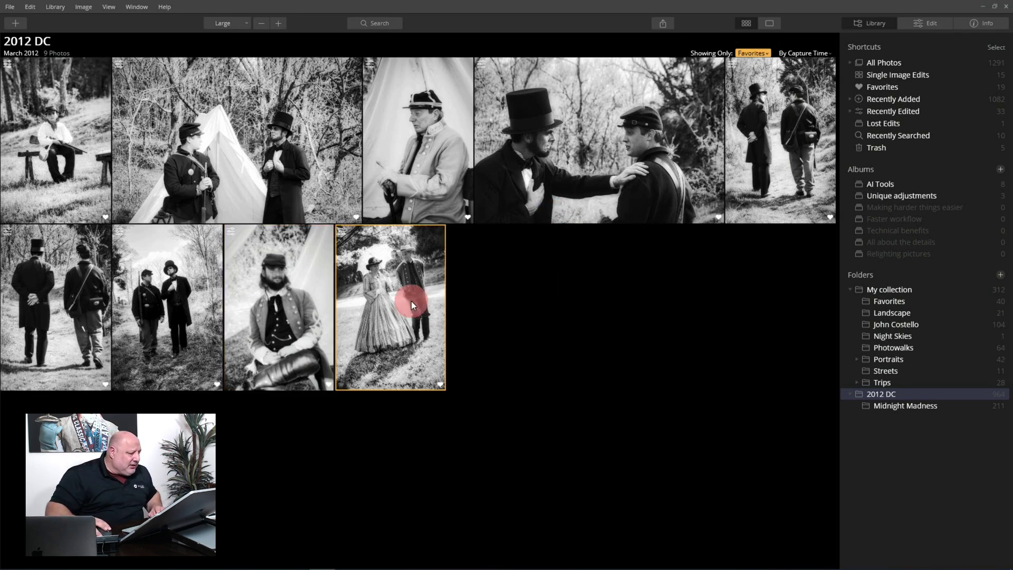
left_click_drag(531, 225, 483, 219)
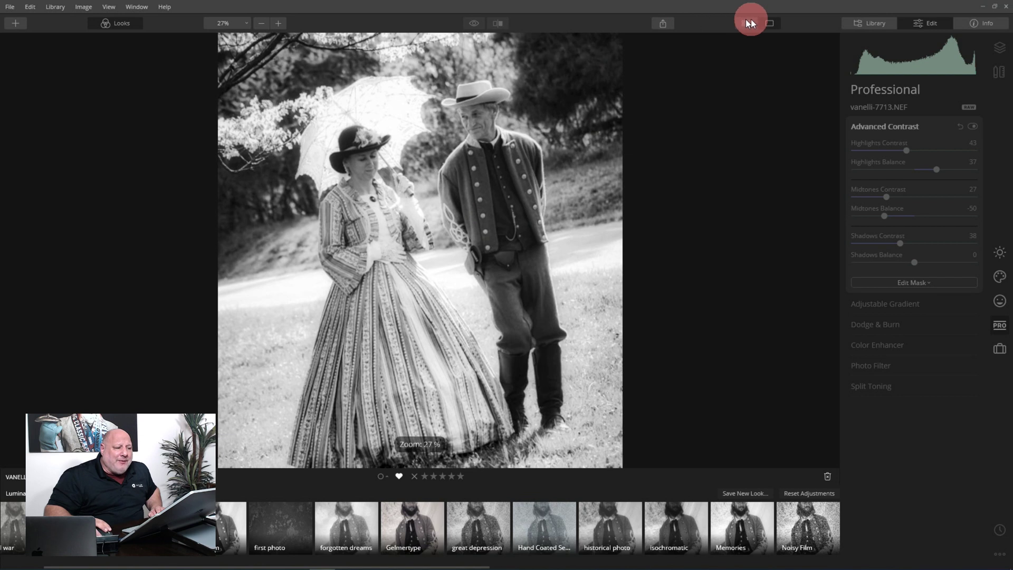
left_click(665, 24)
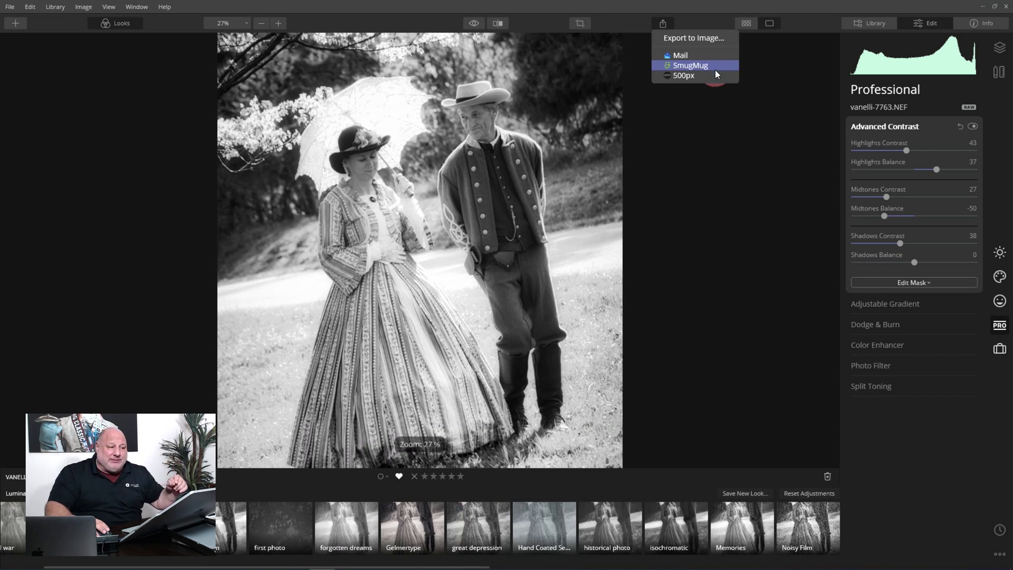
- In Export to Image, resize by Long Edge to 1920 pixels
left_click(706, 38)
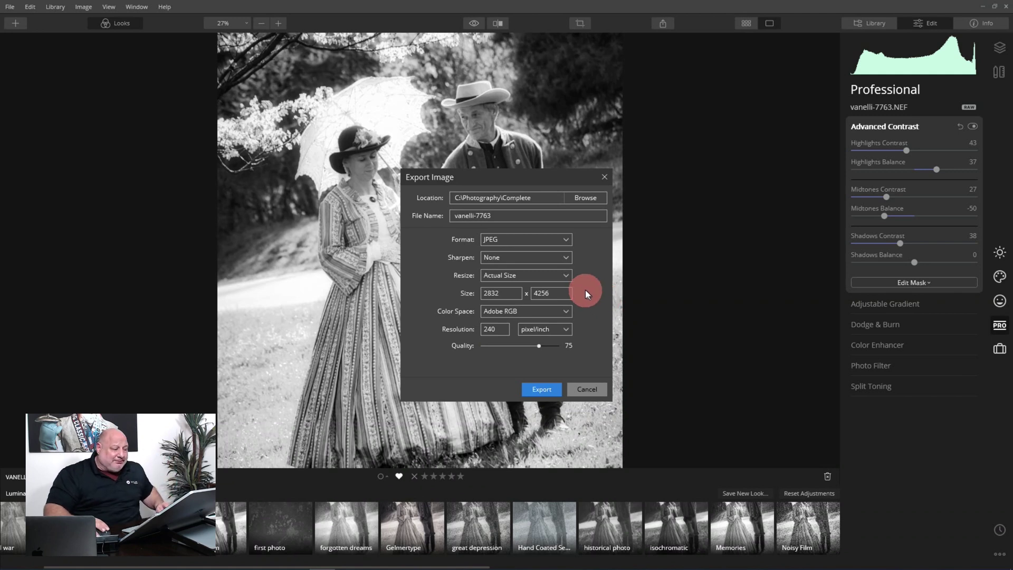
left_click(553, 275)
left_click(507, 296)
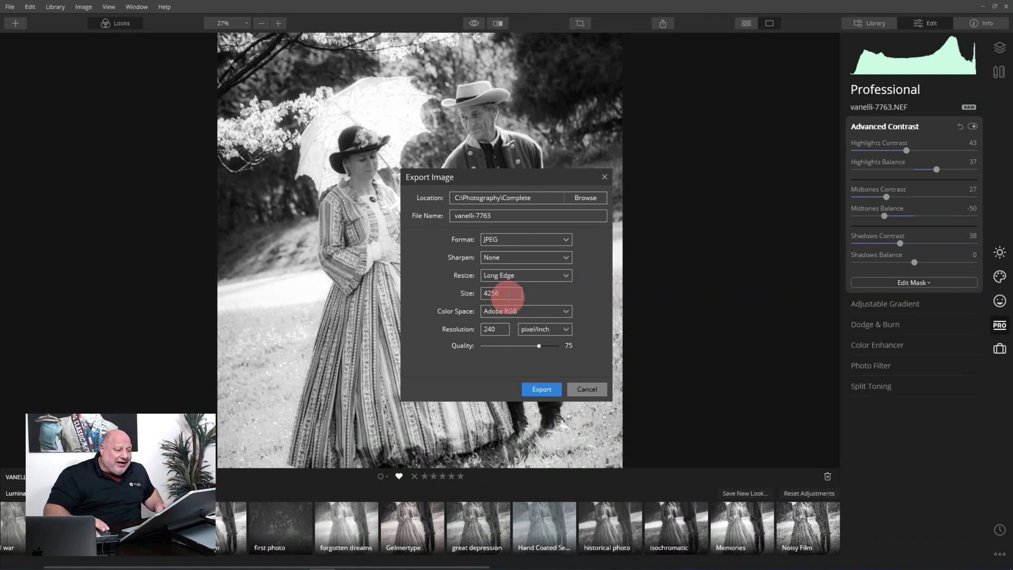
double_click(514, 294)
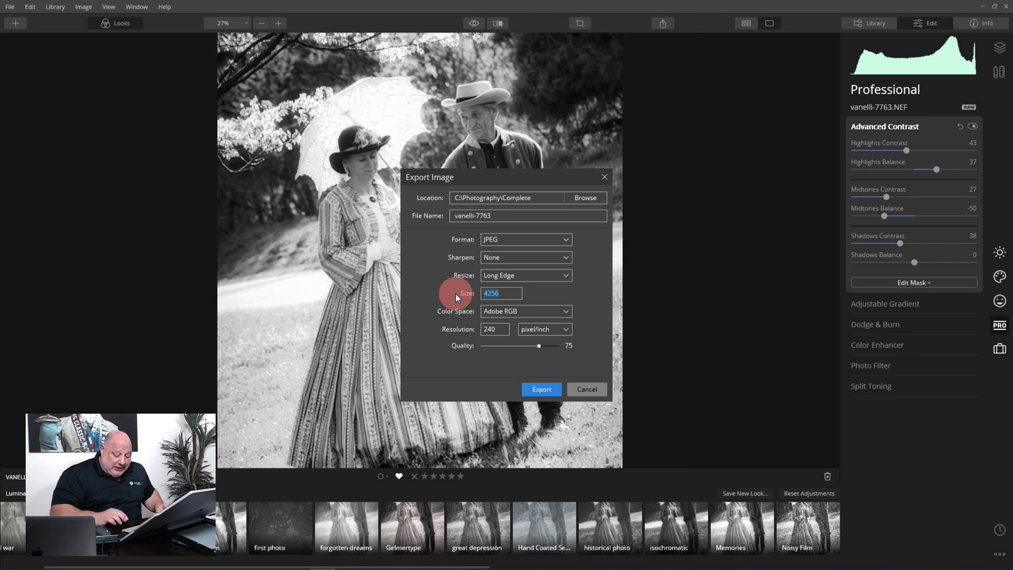
type("1920")
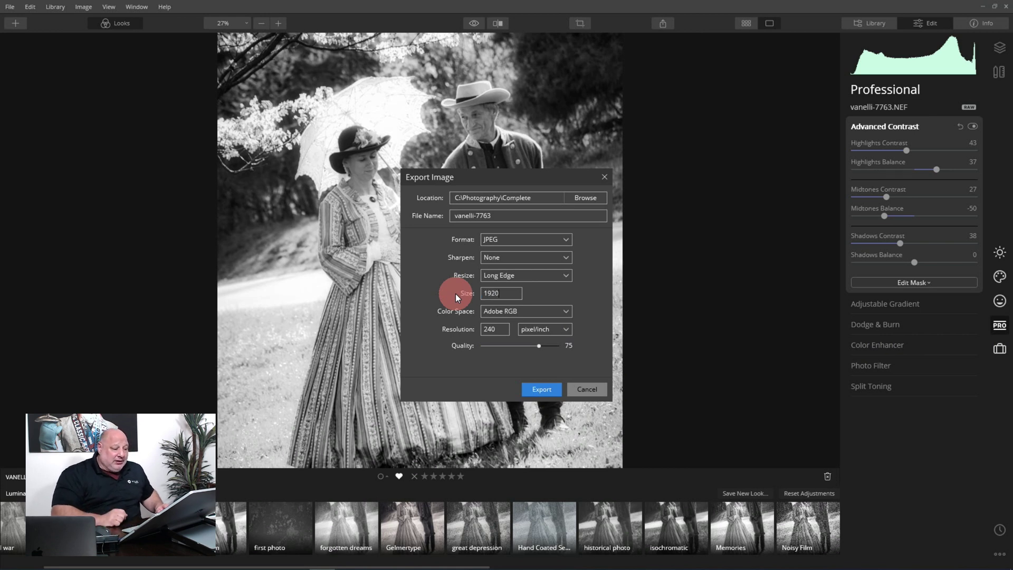